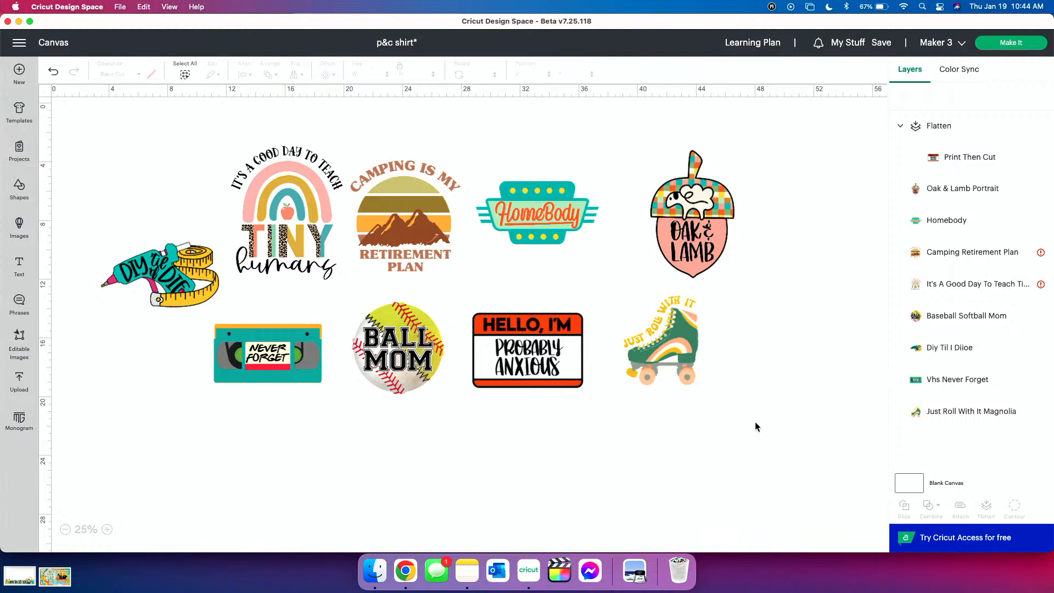
left_click(676, 348)
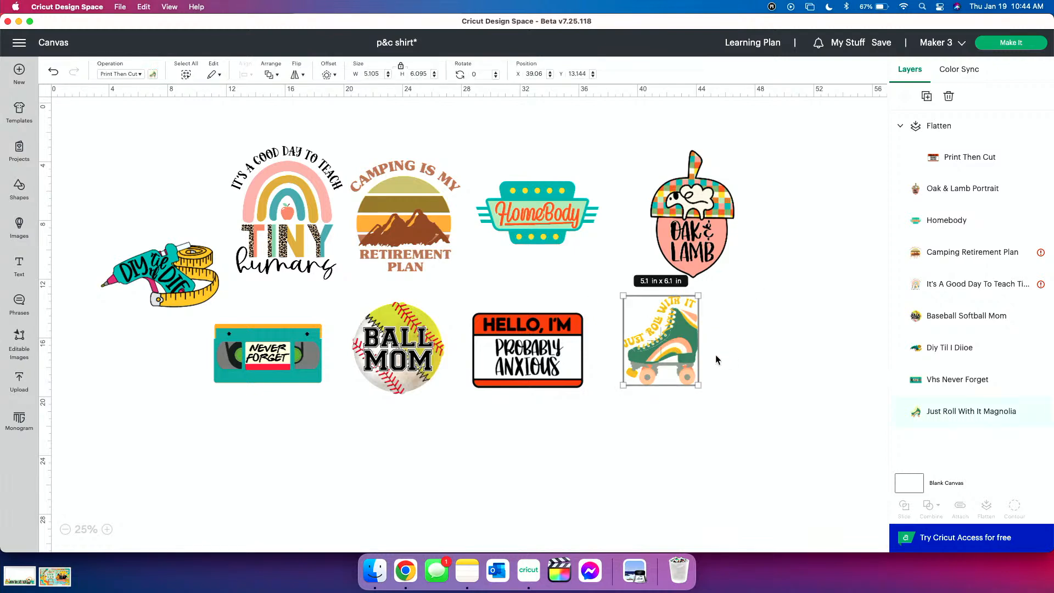
left_click(598, 435)
left_click(298, 228)
left_click(173, 180)
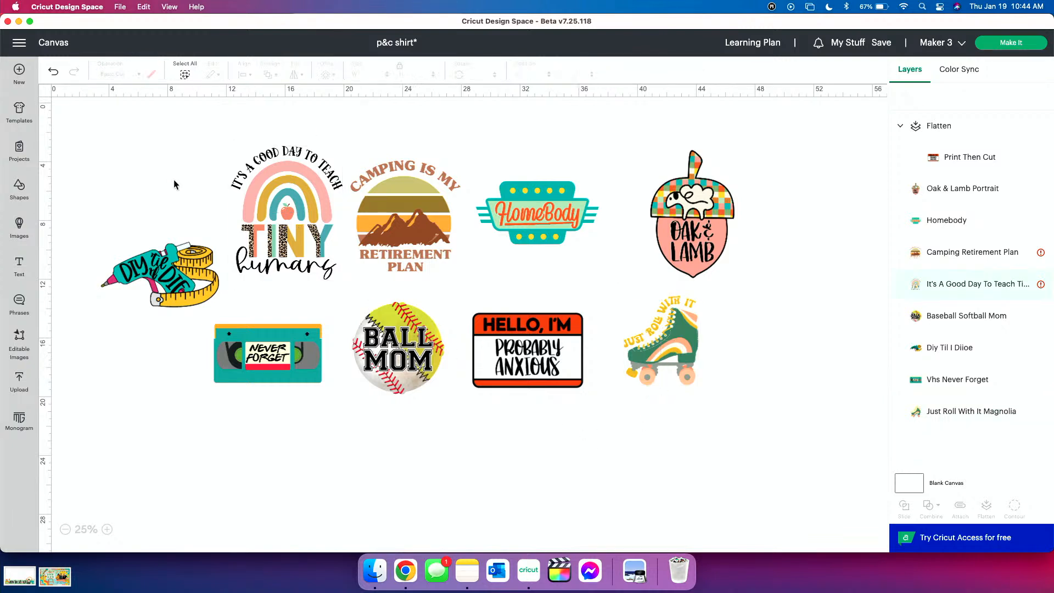
Shift the Camping Retirement design away from the rainbow and enlarge the HomeBody design to about 12.68 × 6.51 in
left_click_drag(420, 199, 427, 187)
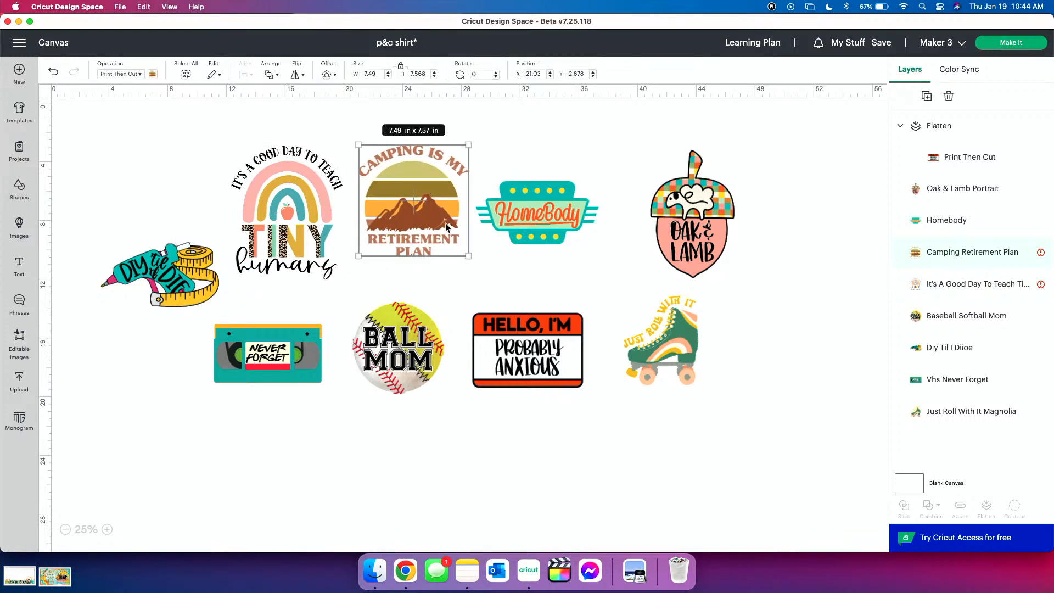
left_click_drag(406, 171, 405, 190)
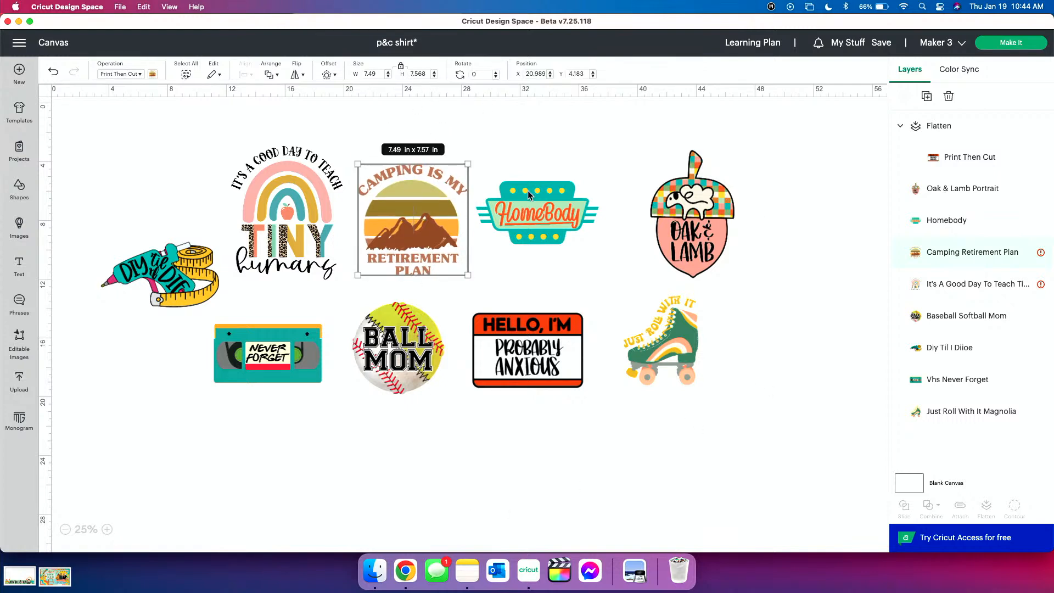
left_click(541, 227)
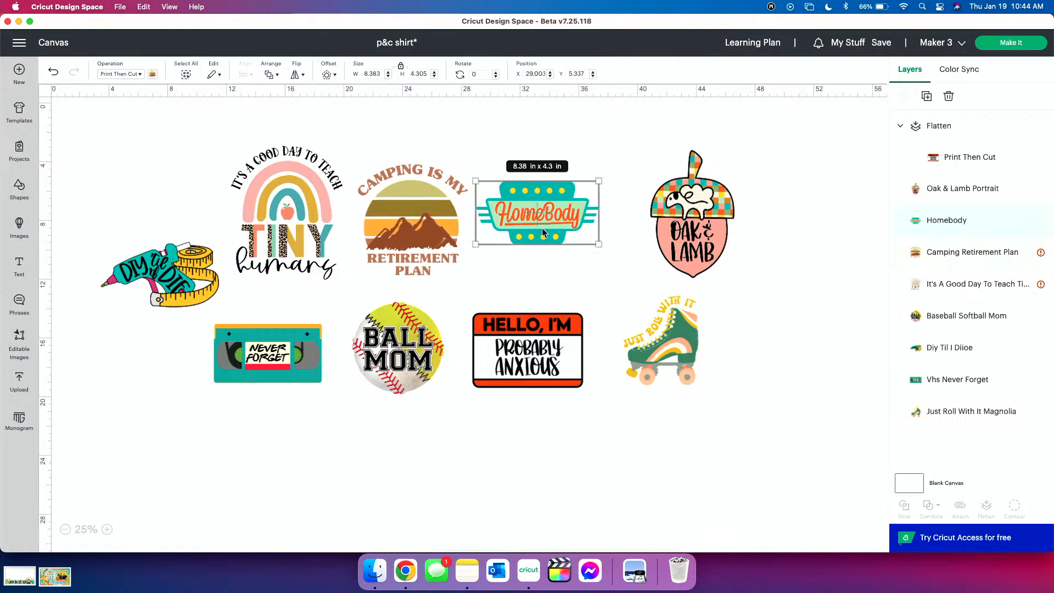
left_click_drag(598, 244, 636, 276)
left_click_drag(571, 258, 556, 256)
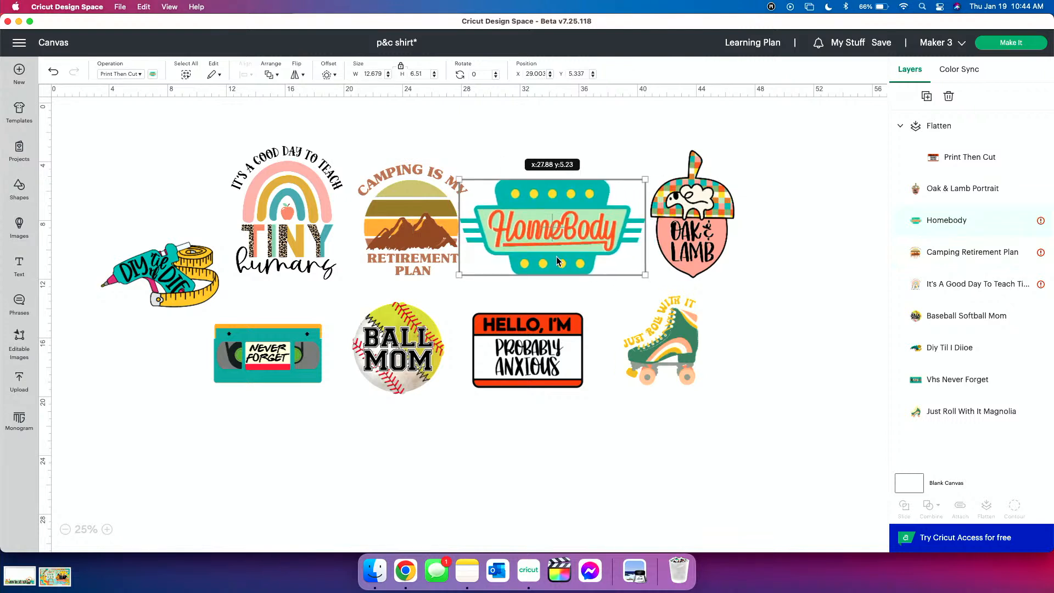
left_click(595, 138)
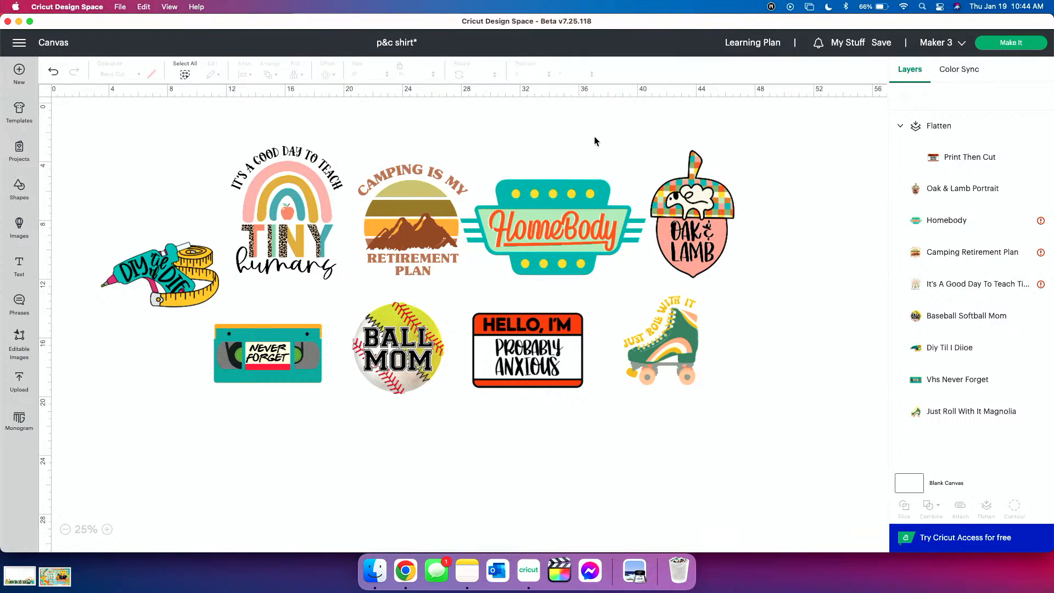
Enlarge the Oak & Lamb design to about 5.99 × 9.1 in, raise HomeBody, and move the glue gun design farther from the rainbow
left_click_drag(690, 181, 704, 183)
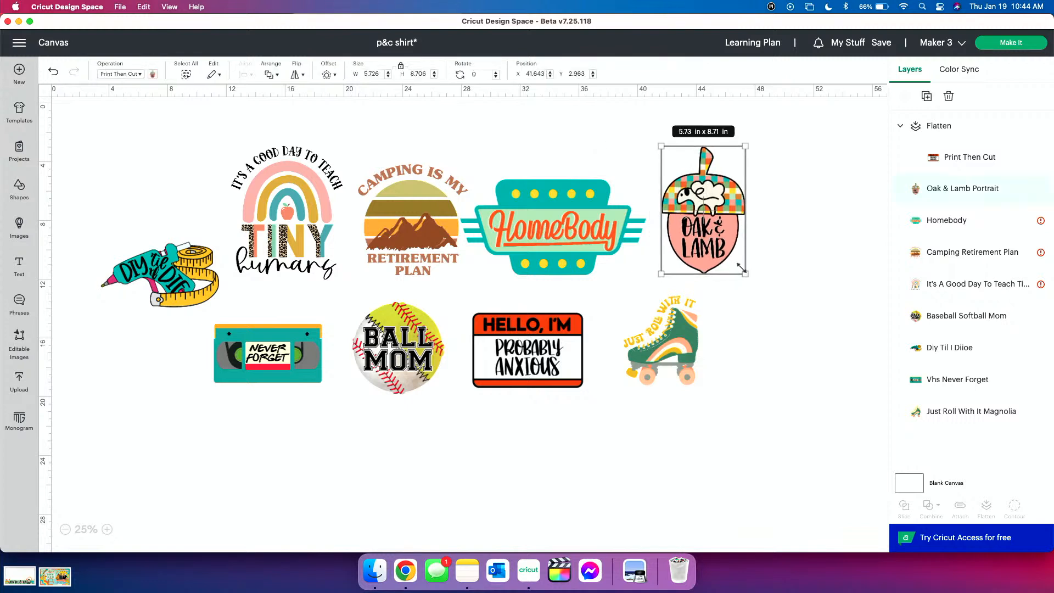
left_click_drag(740, 266, 749, 272)
left_click_drag(573, 244, 578, 224)
left_click(706, 237)
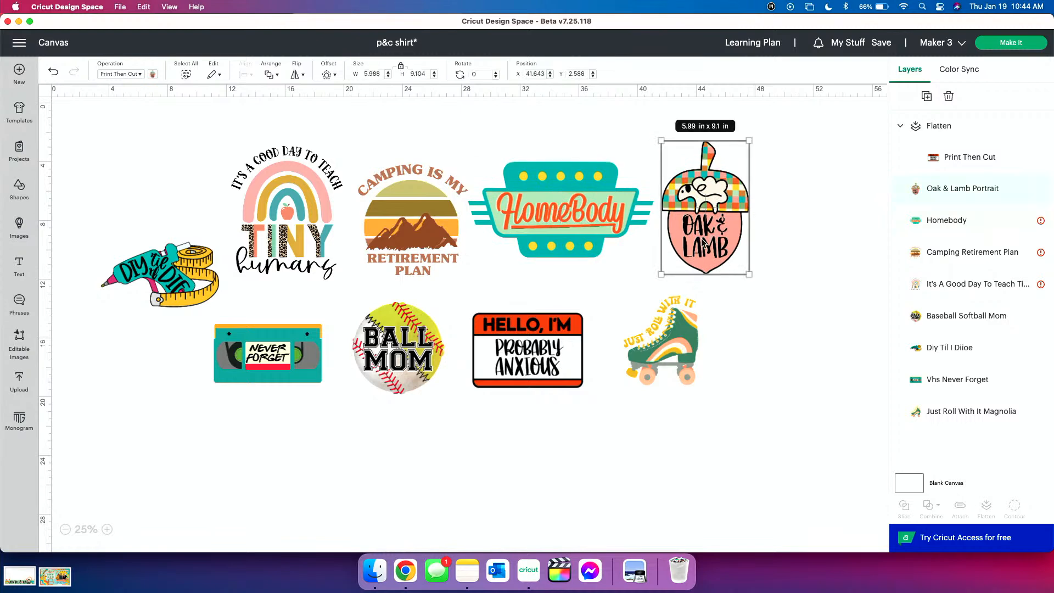
left_click_drag(184, 272, 174, 268)
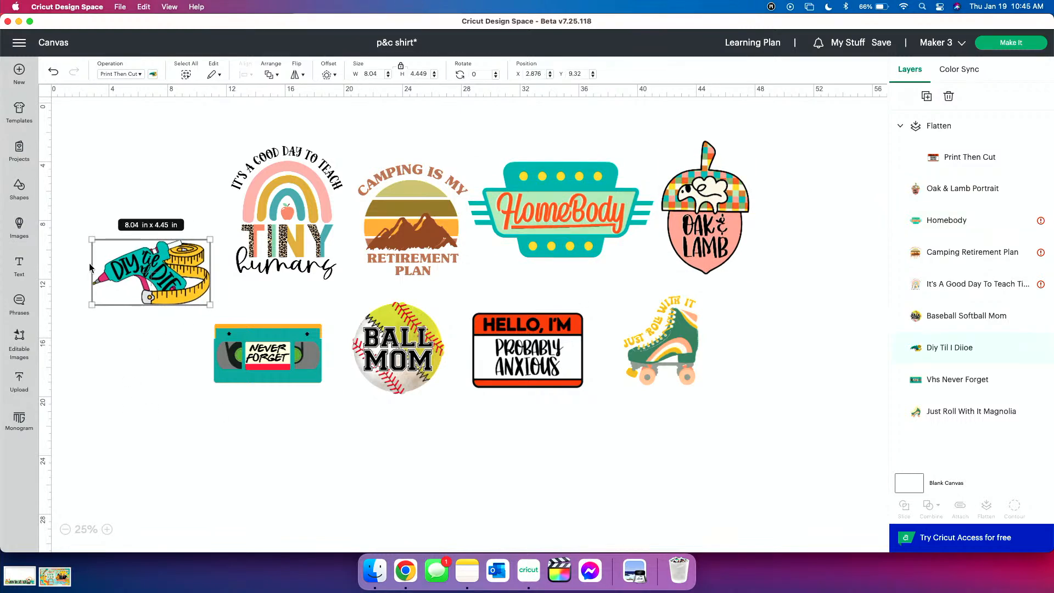
left_click(167, 338)
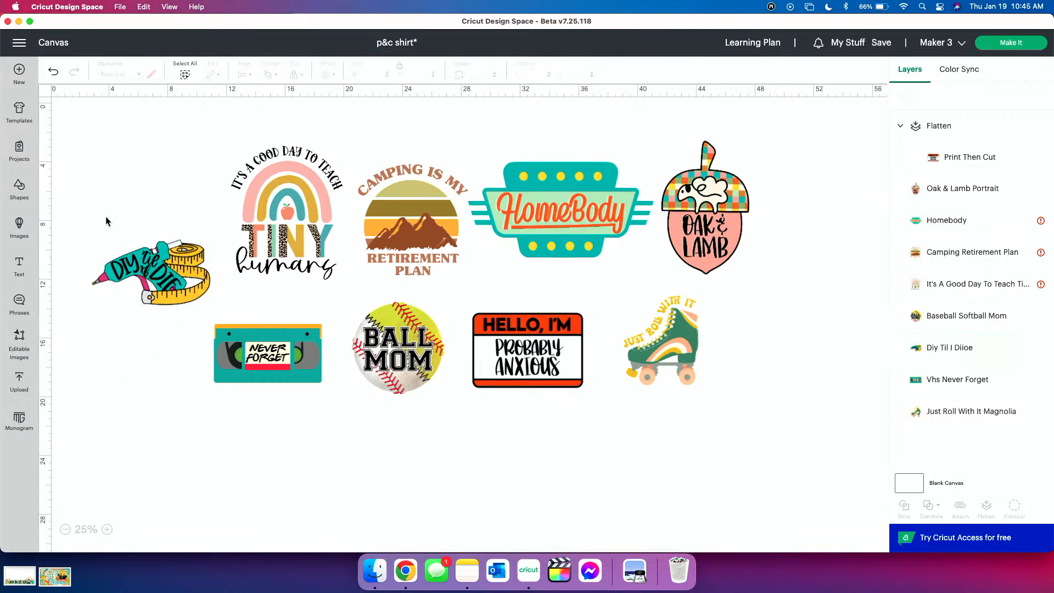
Enlarge the Never Forget VHS design to about 26.21 × 14.34 in, placing it below the other designs
left_click(294, 378)
left_click_drag(321, 383, 405, 457)
left_click_drag(299, 390, 292, 345)
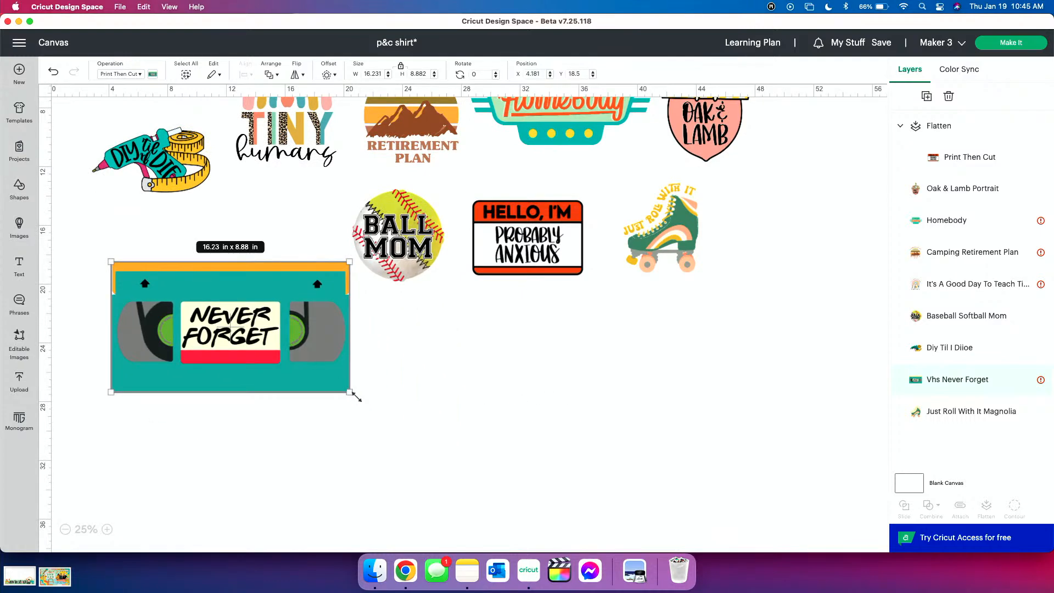
left_click_drag(349, 392, 491, 473)
left_click_drag(416, 382, 463, 439)
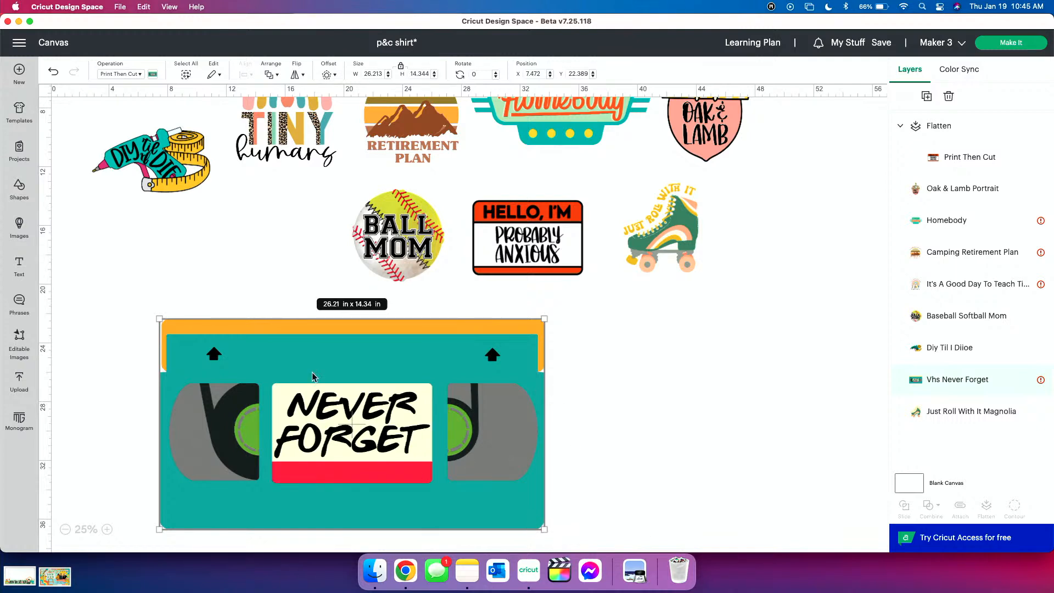
Shrink the Never Forget VHS design and place it to the left of the Ball Mom design
left_click_drag(544, 528, 355, 387)
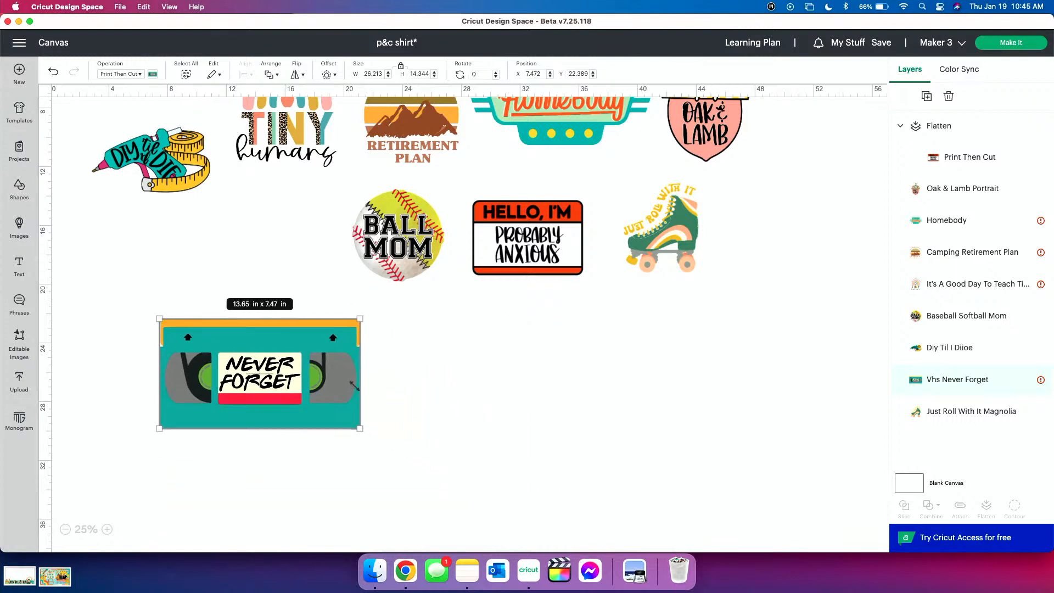
left_click_drag(290, 376, 284, 265)
left_click(346, 382)
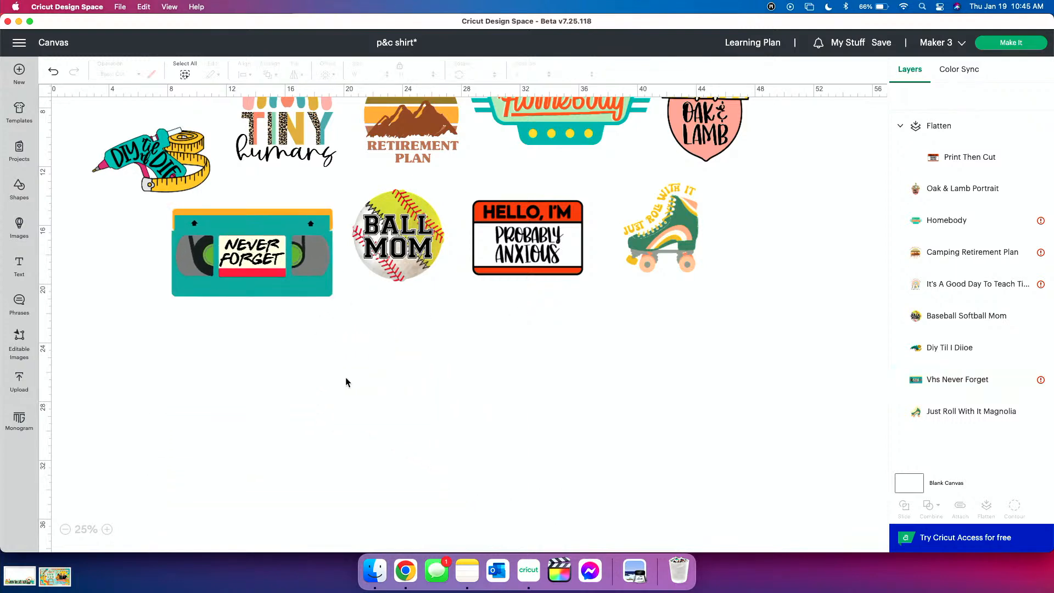
Resize the Ball Mom design to about 7.39 × 7.39 in and place it between the VHS and name tag designs
scroll(345, 377, "right", 3)
left_click_drag(357, 286, 505, 513)
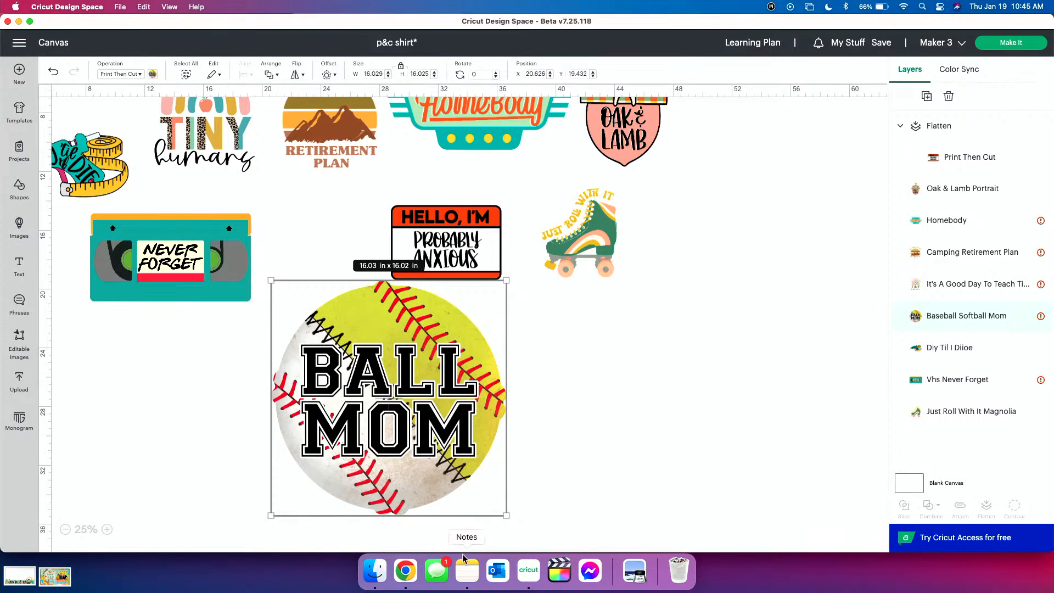
left_click_drag(505, 514, 394, 410)
left_click_drag(354, 357, 353, 282)
left_click_drag(397, 332, 349, 311)
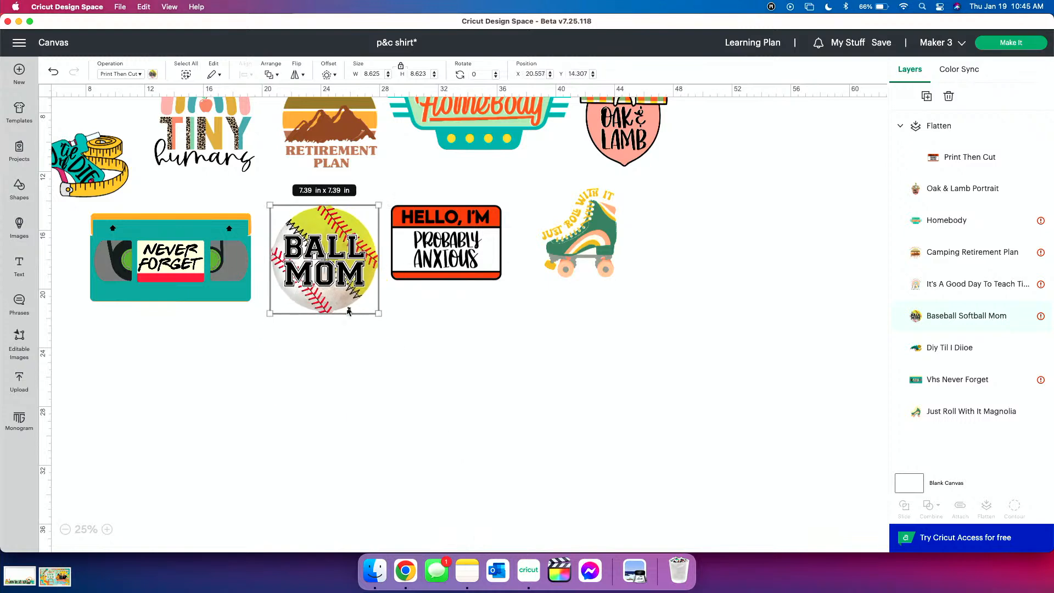
Resize the "Hello, I'm Probably Anxious" name tag design to about 7.99 × 5.61 in and place it beside Ball Mom
left_click_drag(497, 272, 657, 430)
left_click(677, 434)
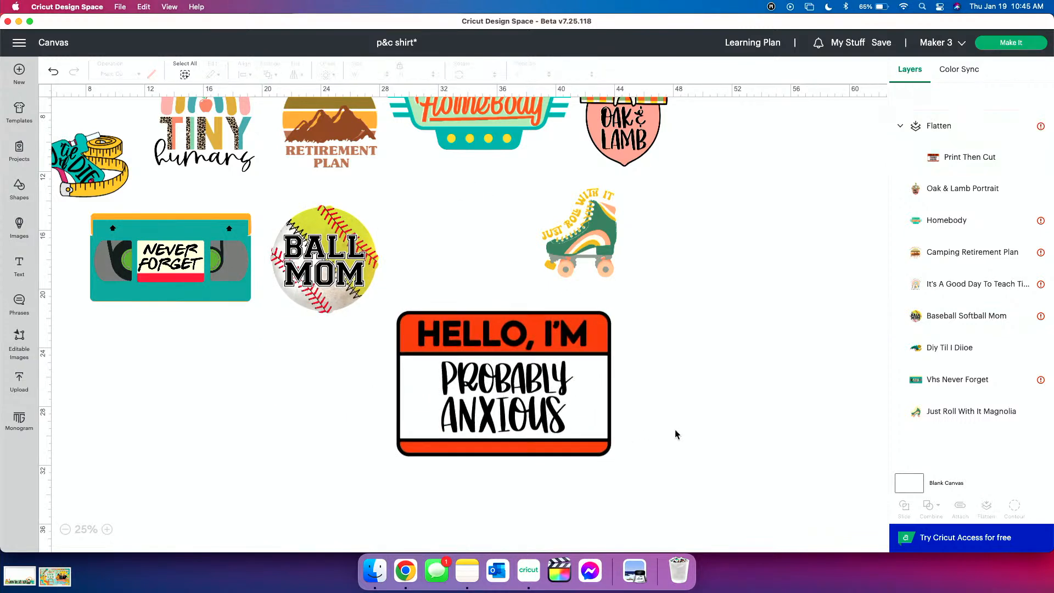
left_click(576, 399)
left_click_drag(619, 464, 484, 238)
Enlarge the Just Roll With It skate design to about 11.35 × 13.55 in and place it below the Oak & Lamb design
left_click(628, 258)
left_click(627, 258)
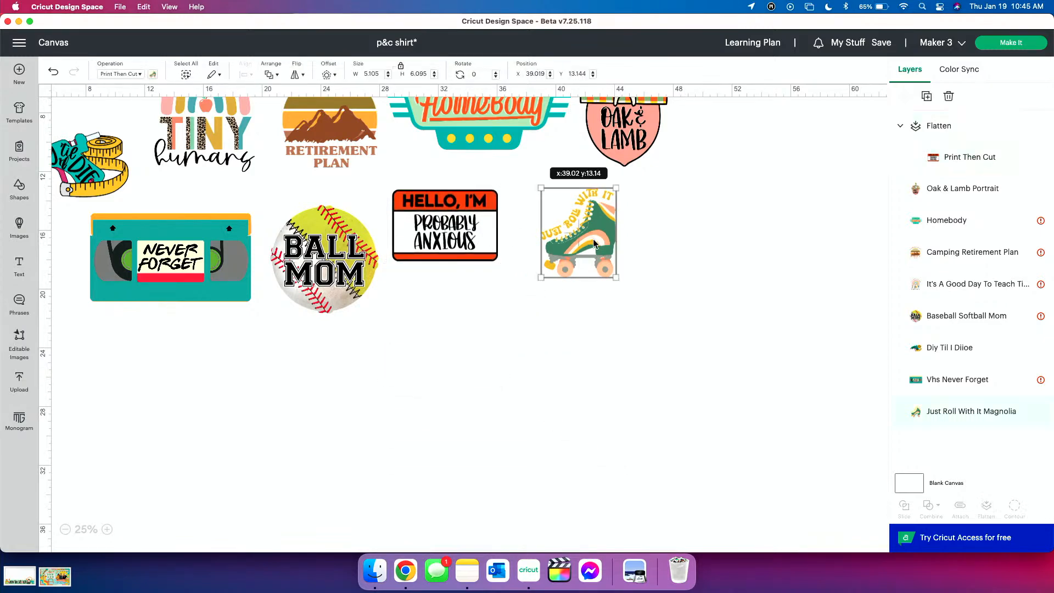
left_click_drag(577, 266, 718, 437)
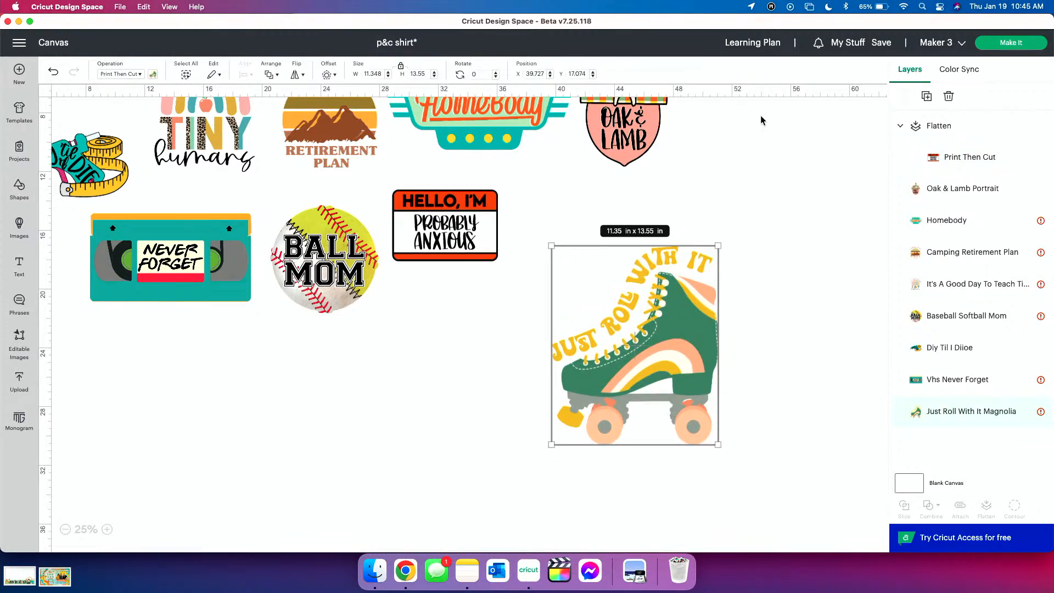
Change the blank canvas color to light gray
left_click(958, 485)
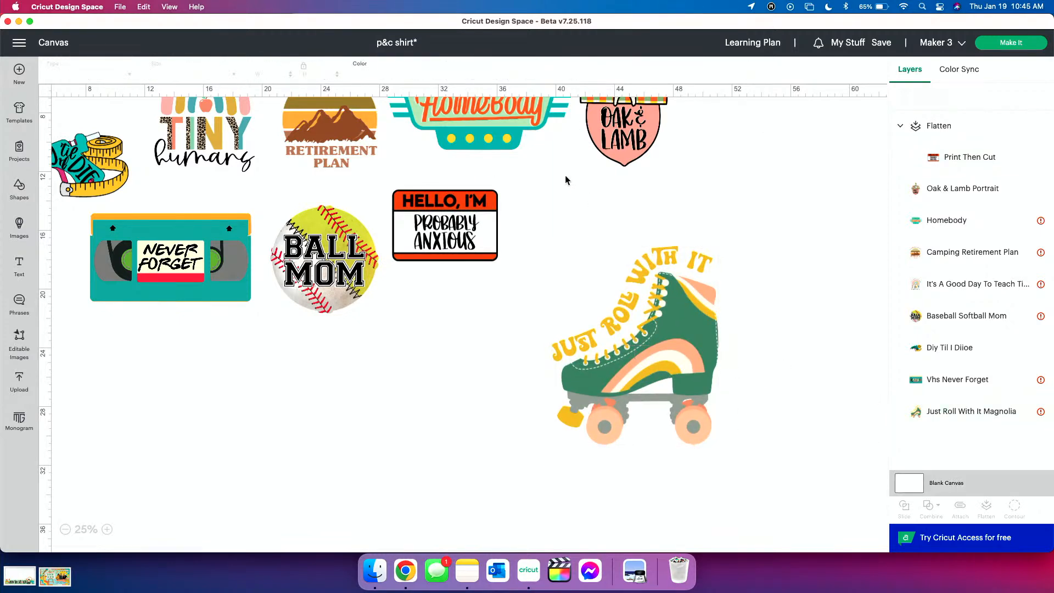
left_click(360, 75)
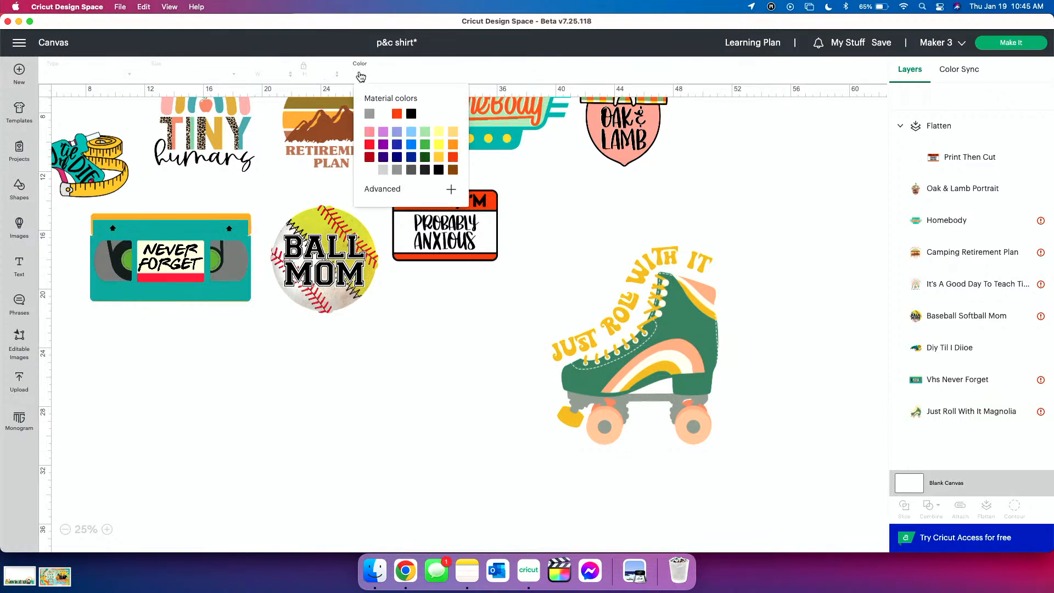
left_click(383, 170)
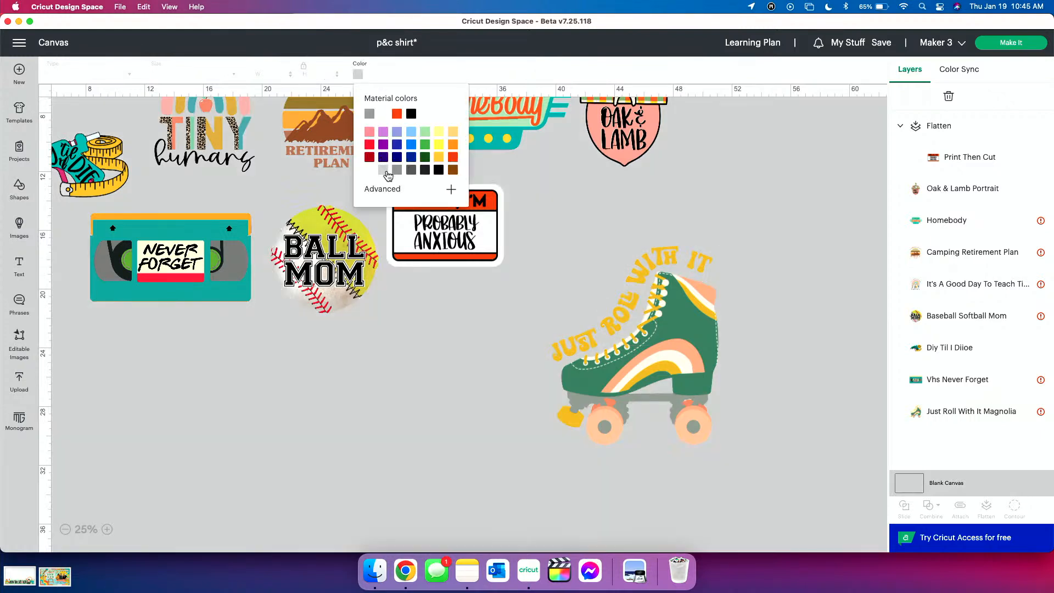
left_click(435, 489)
Nudge the roller skate design to about X 39.394, Y 16.63
mouse_move(619, 384)
left_mouse_down()
mouse_move(597, 389)
mouse_move(612, 381)
left_mouse_up()
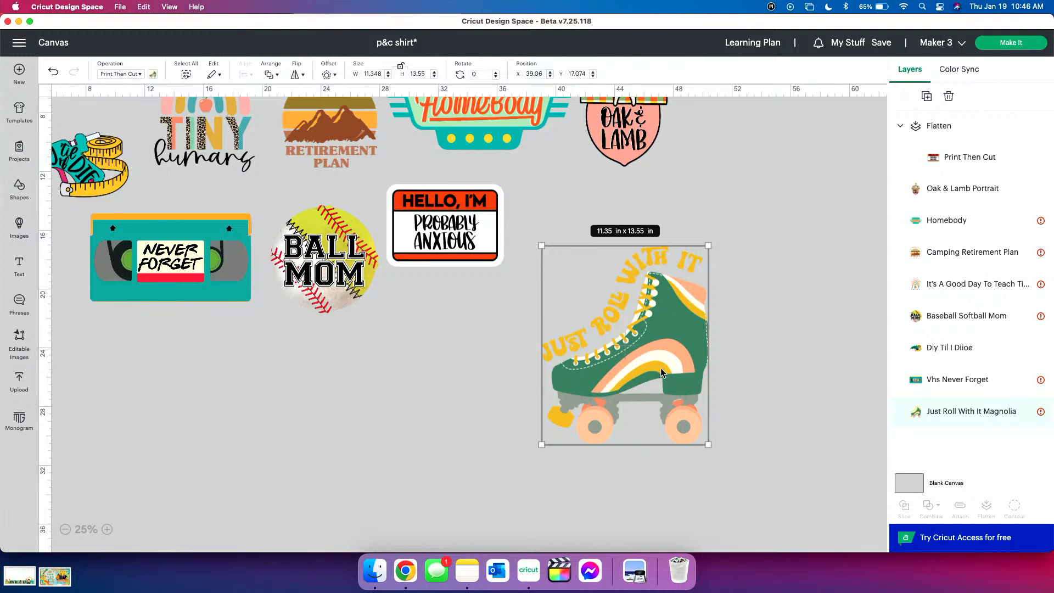
scroll(660, 368, "up", 3)
scroll(660, 368, "down", 3)
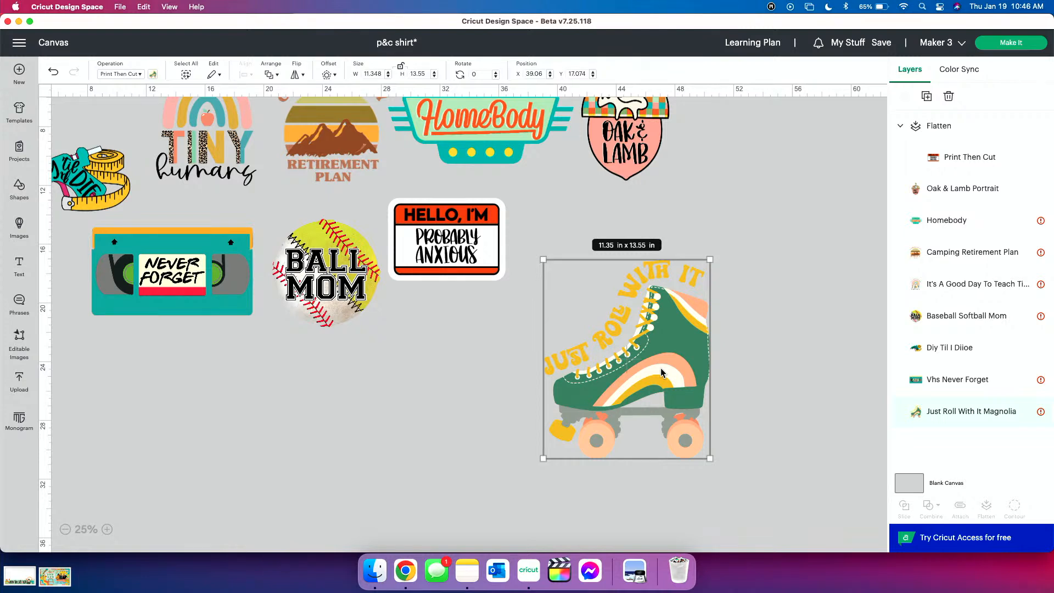
left_click(401, 403)
left_click(656, 405)
left_click_drag(656, 405, 661, 400)
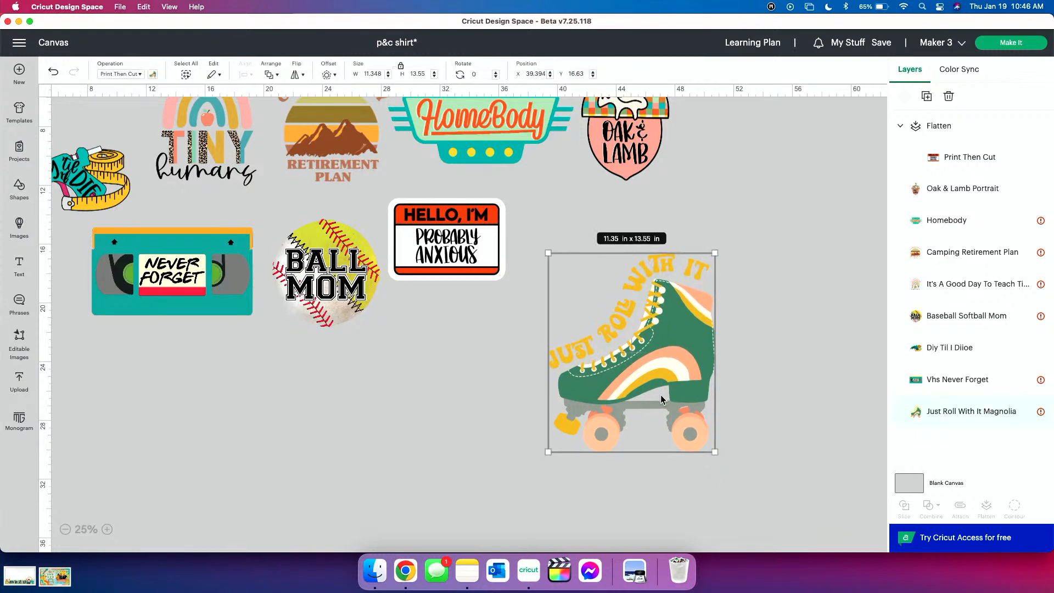
Spread out the upper designs, moving the glue gun, rainbow and camping designs up and left and HomeBody and Oak & Lamb up and right
scroll(661, 399, "right", 5)
scroll(661, 399, "down", 2)
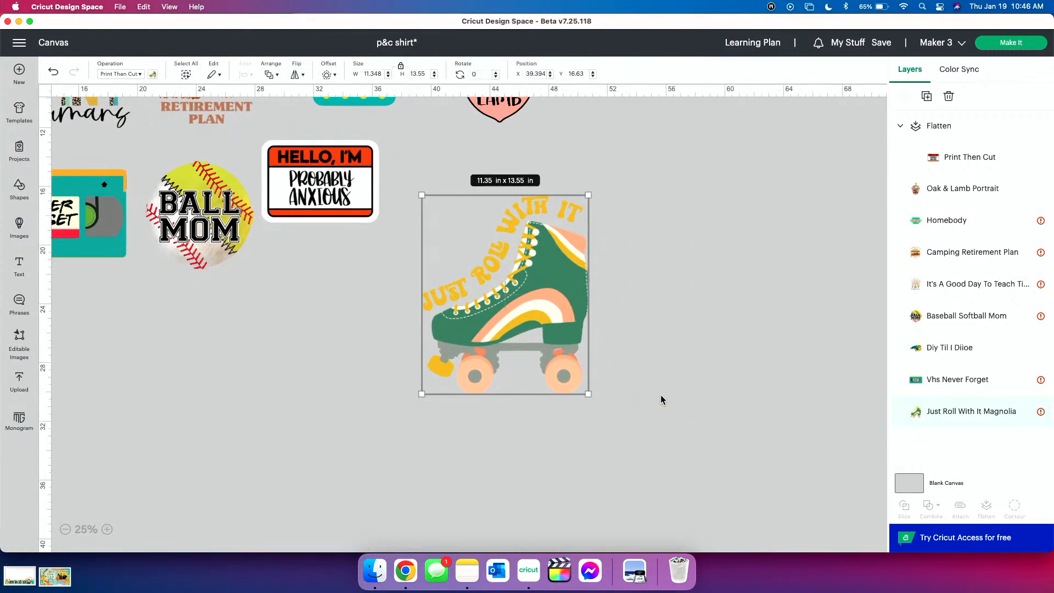
scroll(661, 399, "up", 5)
scroll(661, 400, "left", 5)
scroll(661, 399, "left", 3)
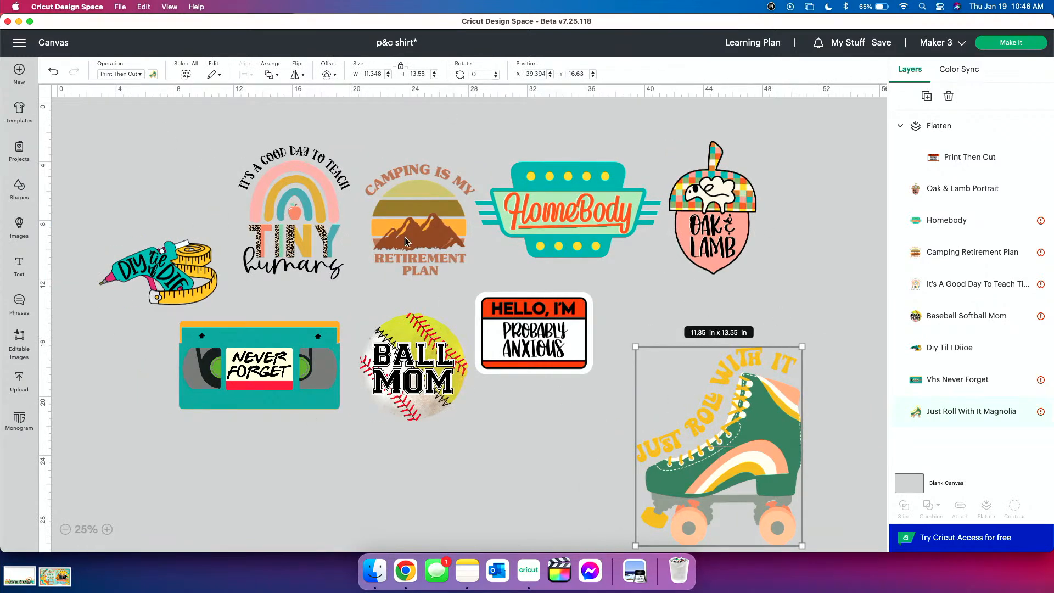
left_click_drag(165, 271, 150, 223)
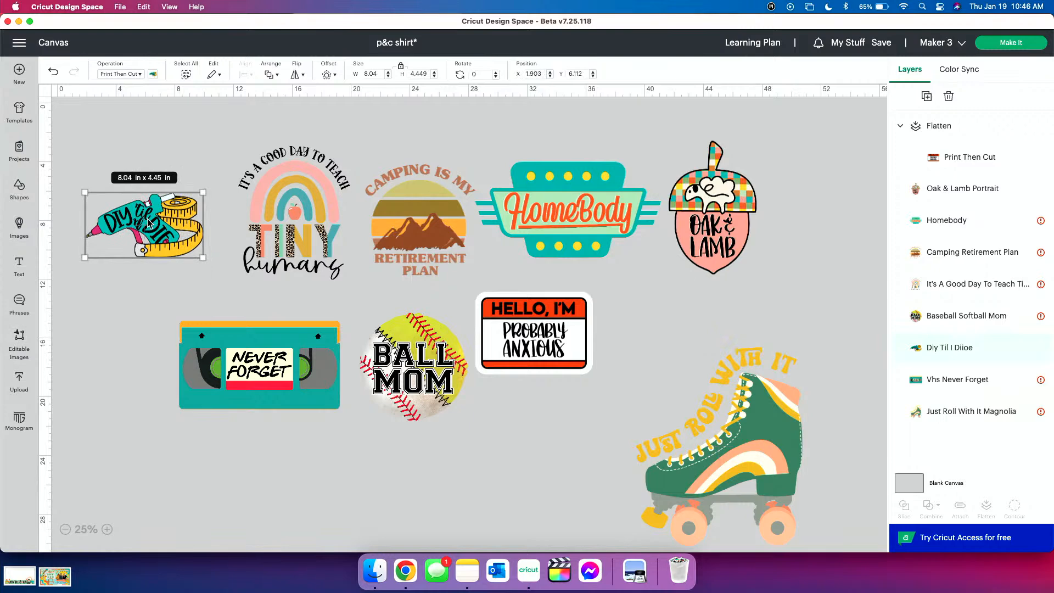
left_click_drag(308, 266, 268, 226)
left_click_drag(418, 230, 391, 213)
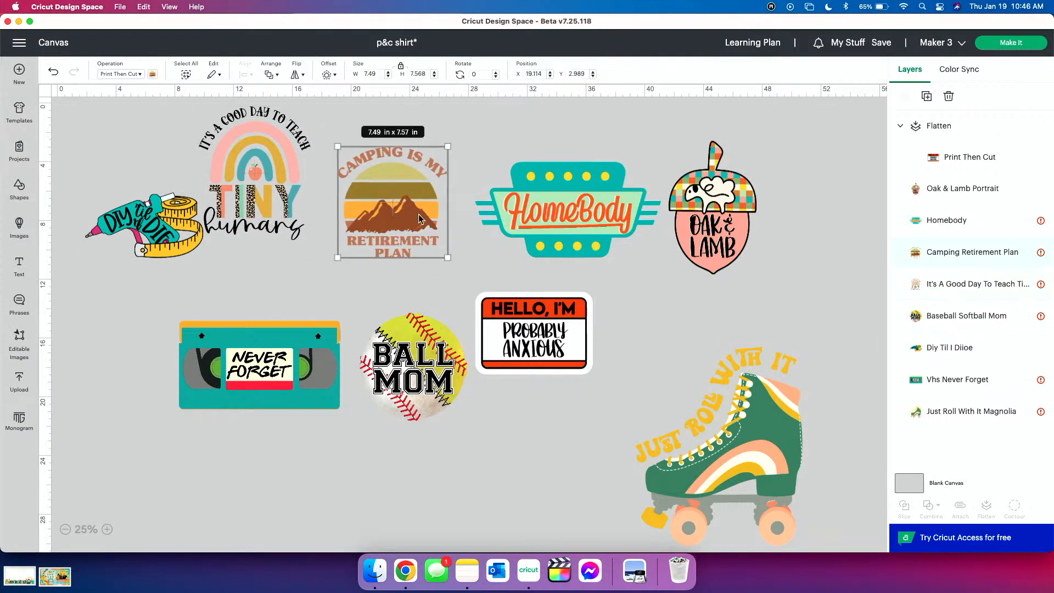
mouse_move(583, 226)
left_mouse_down()
mouse_move(581, 202)
mouse_move(594, 208)
left_mouse_up()
left_click_drag(724, 219, 743, 208)
Space out the name tag, Ball Mom and VHS designs in a row below HomeBody, and move Oak & Lamb beneath the name tag
left_click_drag(511, 366, 539, 361)
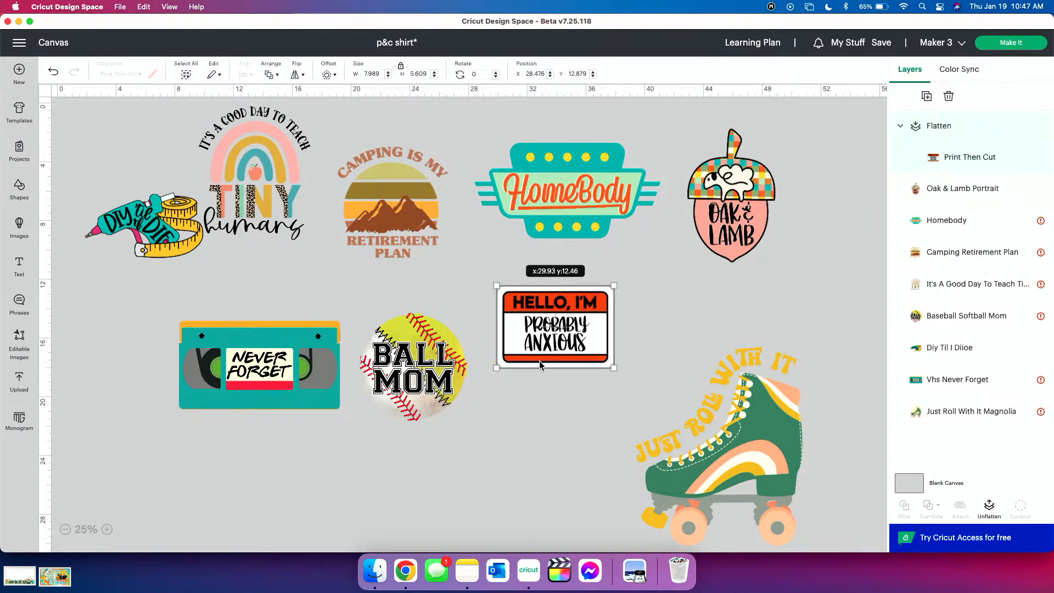
left_click(697, 301)
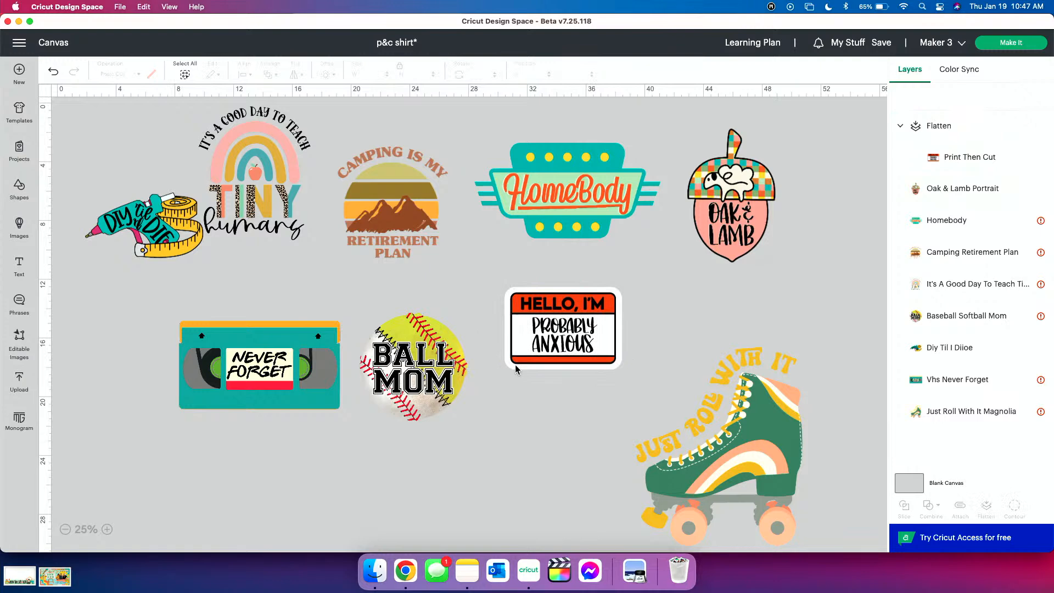
left_click_drag(525, 352, 528, 346)
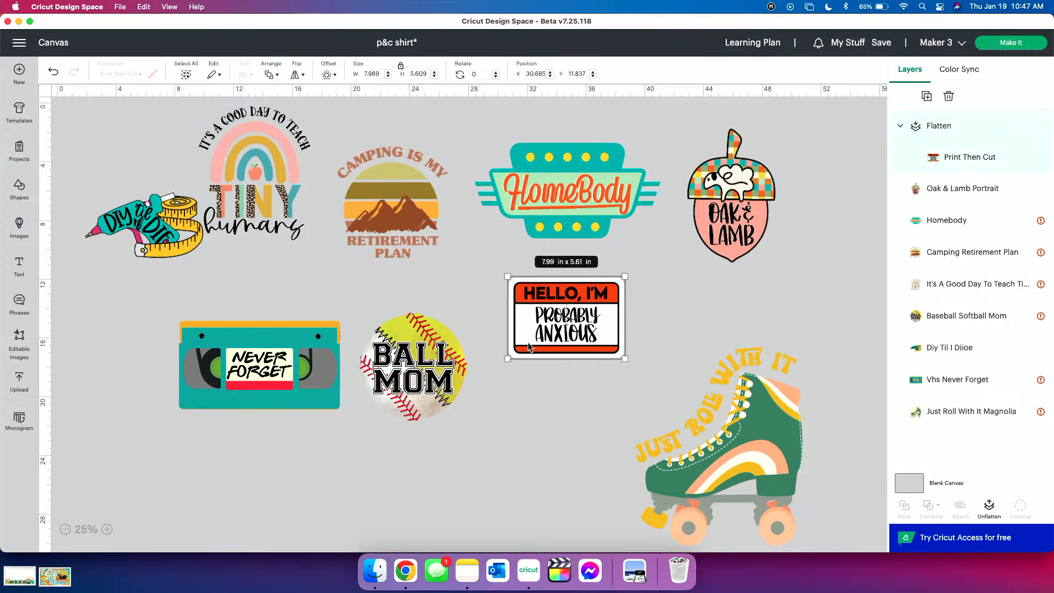
left_click_drag(417, 377, 445, 337)
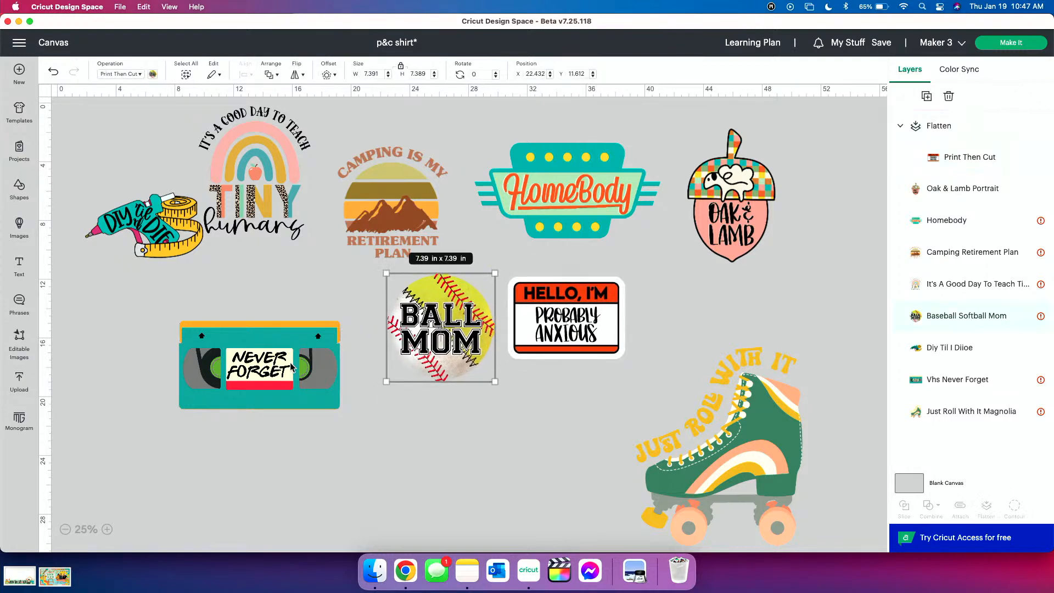
left_click_drag(319, 340, 324, 359)
left_click_drag(425, 312, 421, 369)
left_click_drag(565, 307, 565, 352)
left_click_drag(689, 212, 490, 491)
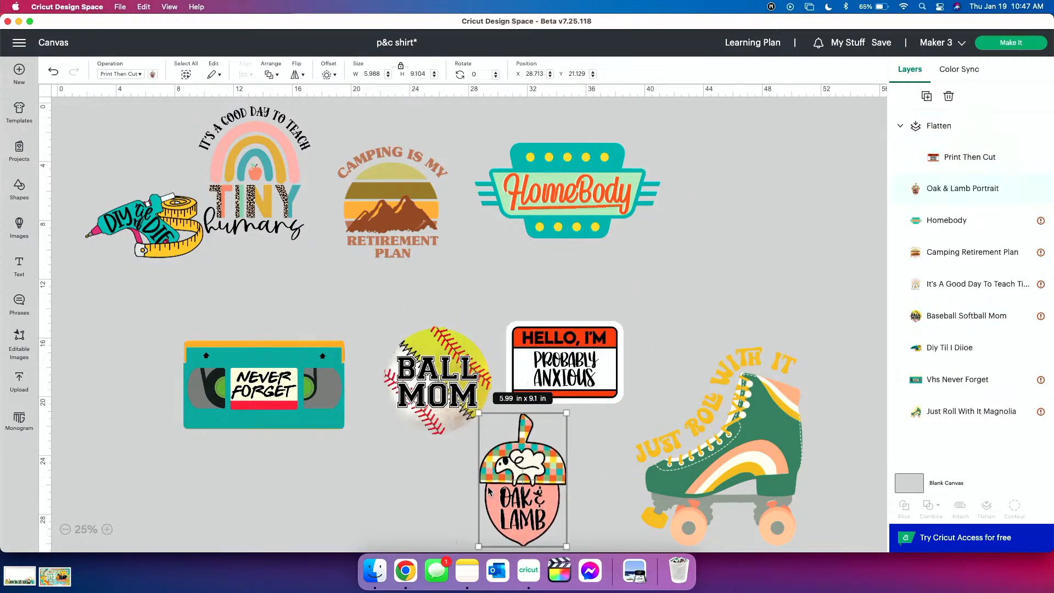
Reposition HomeBody above the lower designs and delete the VHS, Ball Mom, name tag and Oak & Lamb designs
left_click_drag(569, 176, 597, 247)
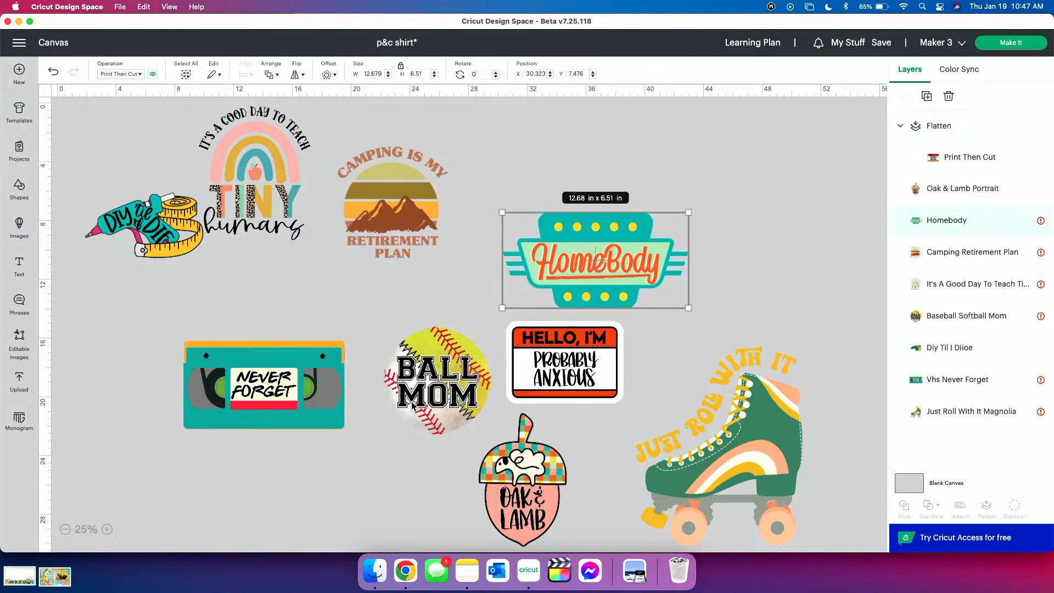
left_click_drag(584, 293, 592, 245)
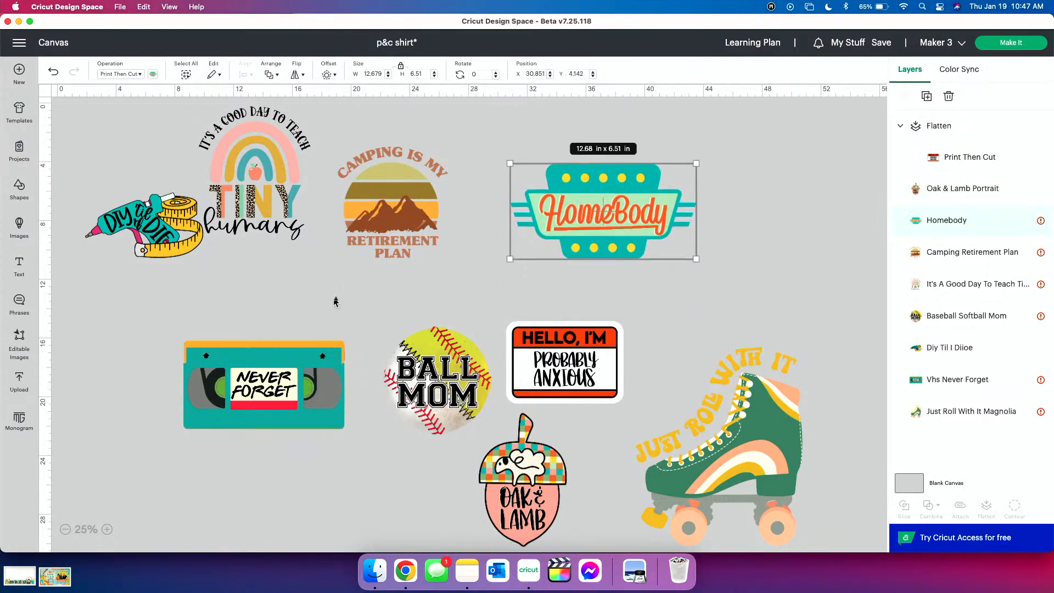
left_click_drag(166, 324, 551, 523)
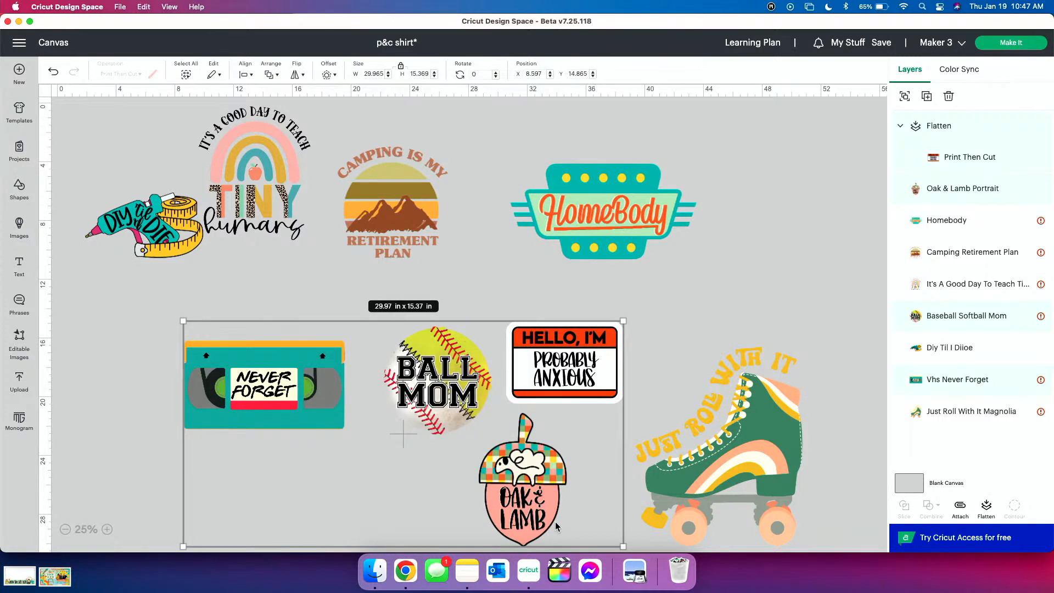
key("Delete")
Enlarge the HomeBody design below the rainbow and camping designs and delete it from the canvas
left_click_drag(549, 253, 363, 406)
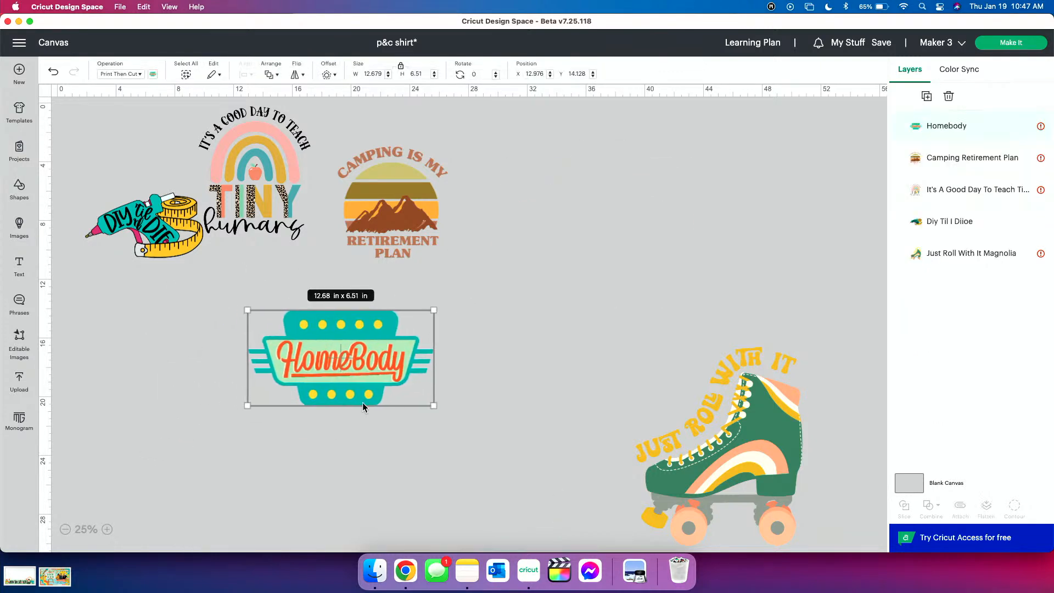
left_click_drag(427, 404, 518, 449)
left_click(603, 351)
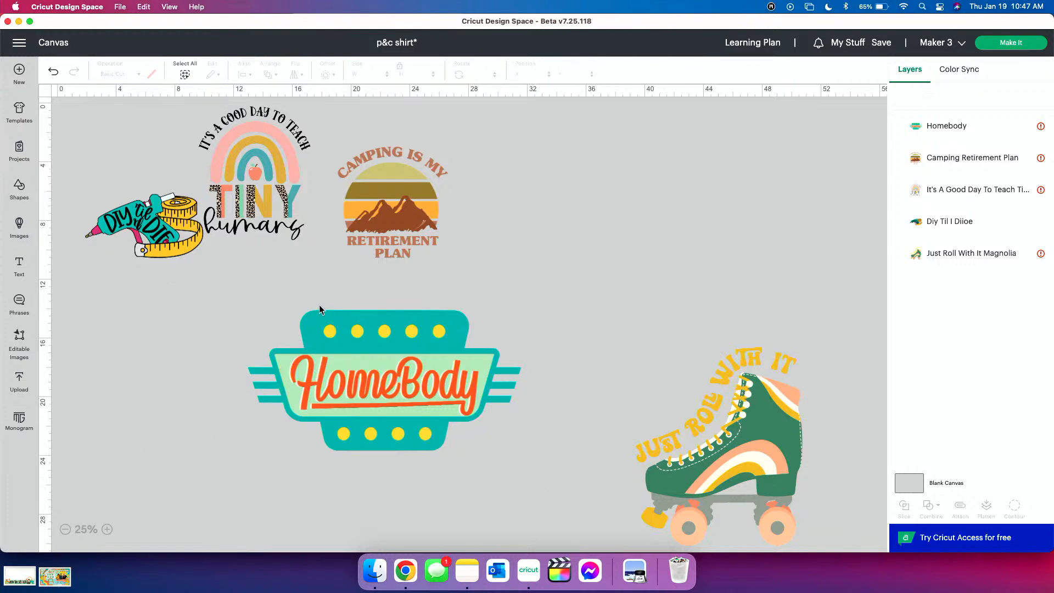
left_click(420, 419)
key("Delete")
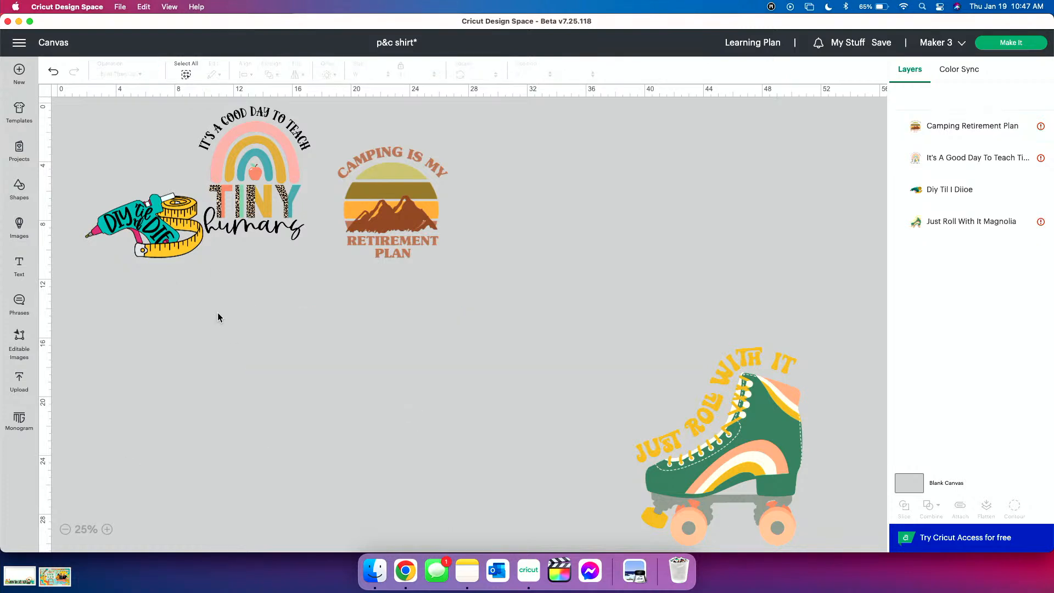
Arrange the glue gun, rainbow and camping designs in an evenly spaced row lower on the canvas
left_click_drag(173, 226, 177, 289)
left_click(246, 228)
left_click_drag(245, 228, 273, 336)
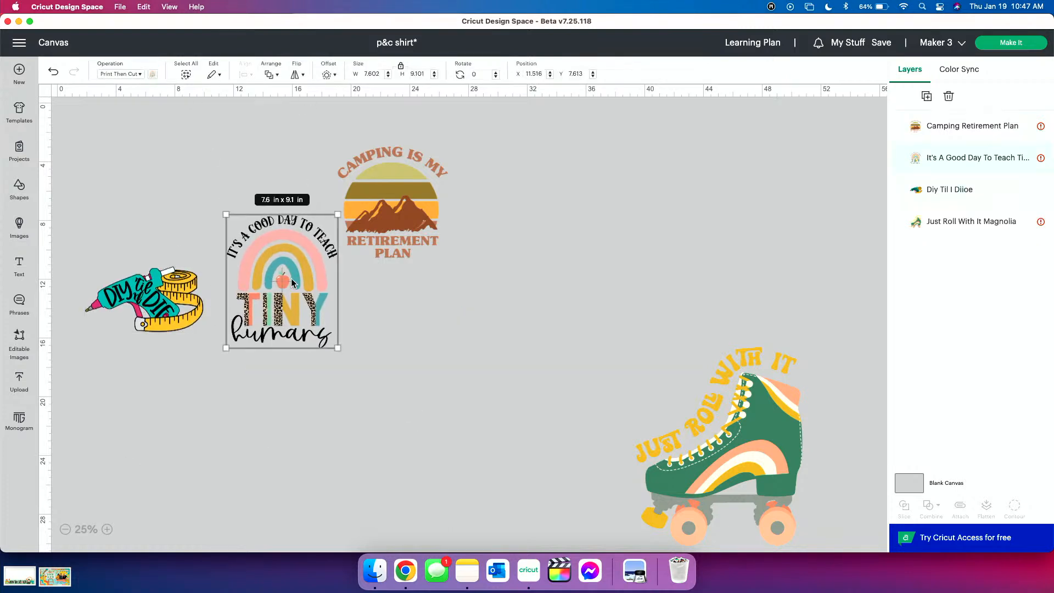
left_click_drag(373, 227, 423, 297)
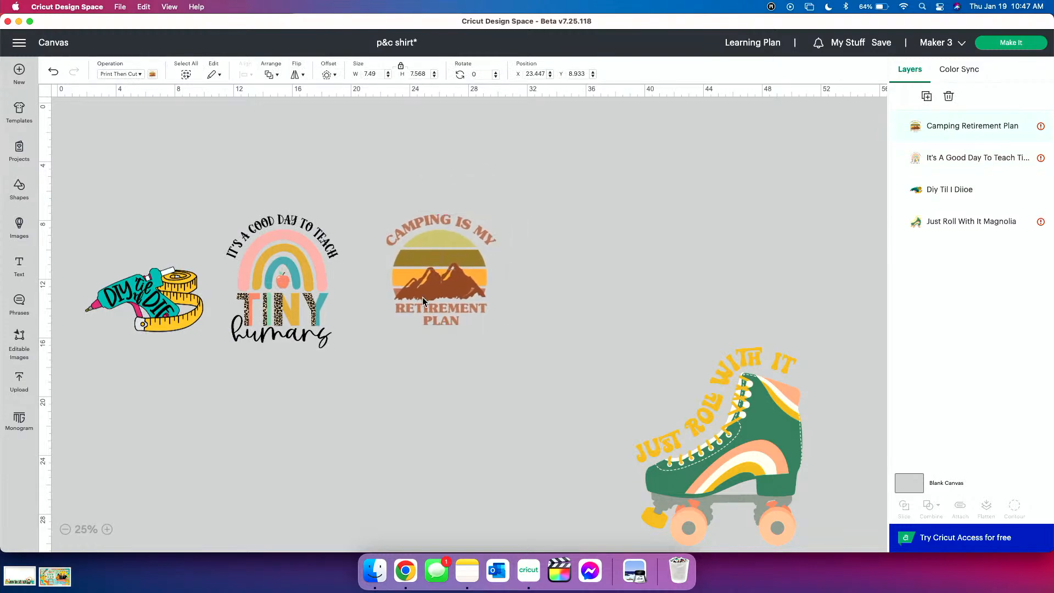
left_click(537, 269)
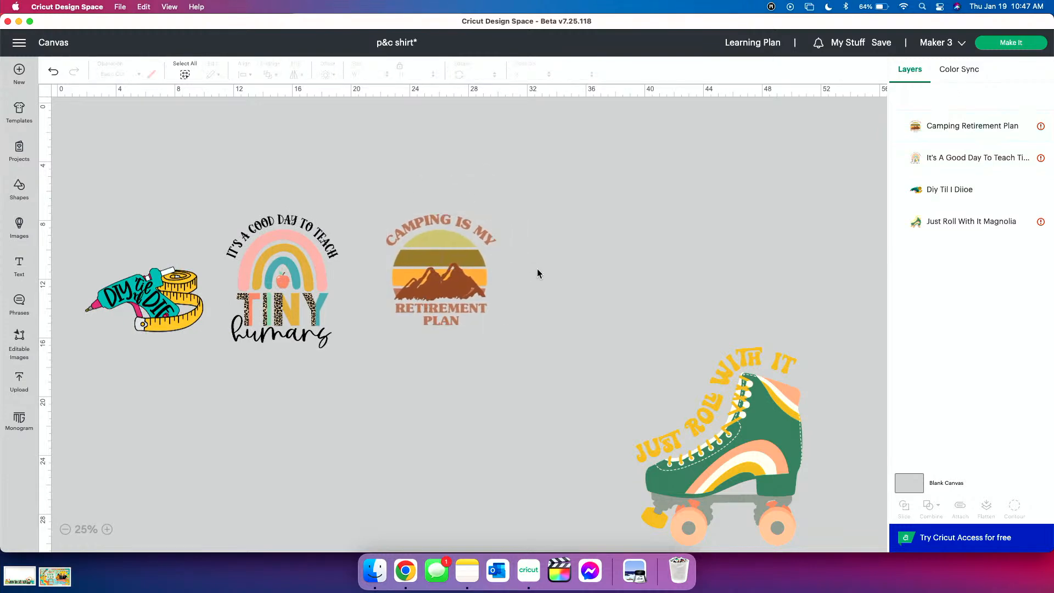
Move the roller skate toward the middle of the canvas and delete the glue gun, rainbow and camping designs
left_click(447, 283)
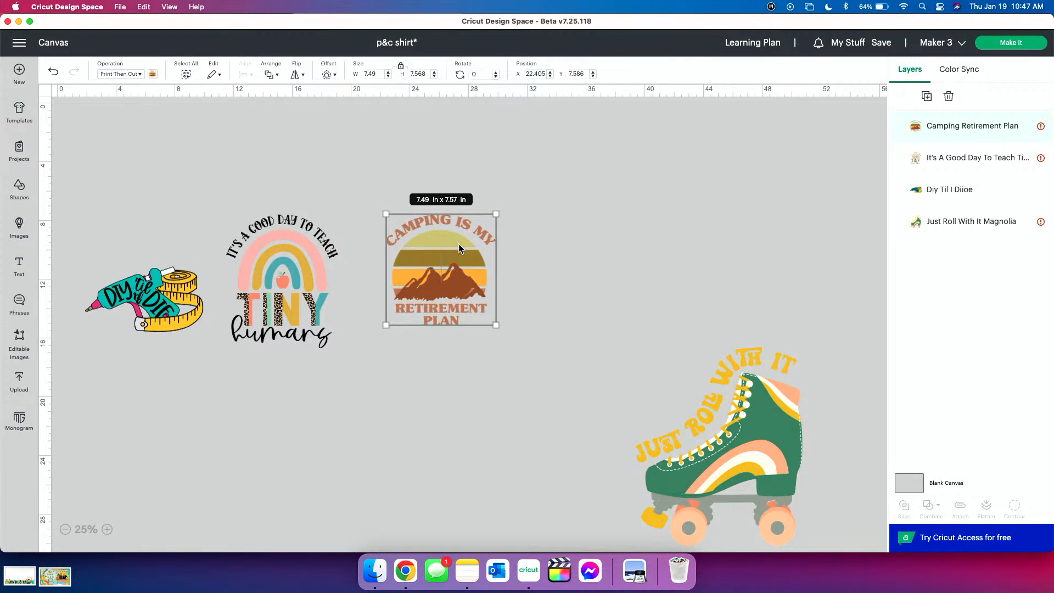
left_click_drag(459, 247, 180, 172)
left_click_drag(700, 473, 503, 314)
left_click_drag(84, 128, 327, 396)
key("Delete")
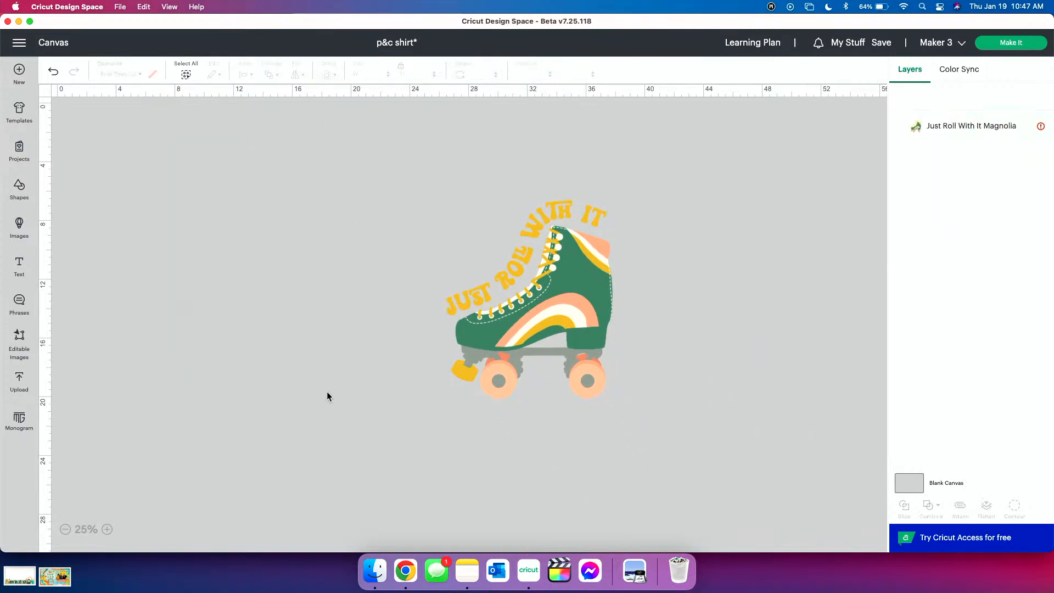
Move the roller skate clear of the Offset settings, to about X 27.63, Y 8.561
left_click(543, 318)
left_click_drag(542, 318, 405, 319)
left_click(327, 74)
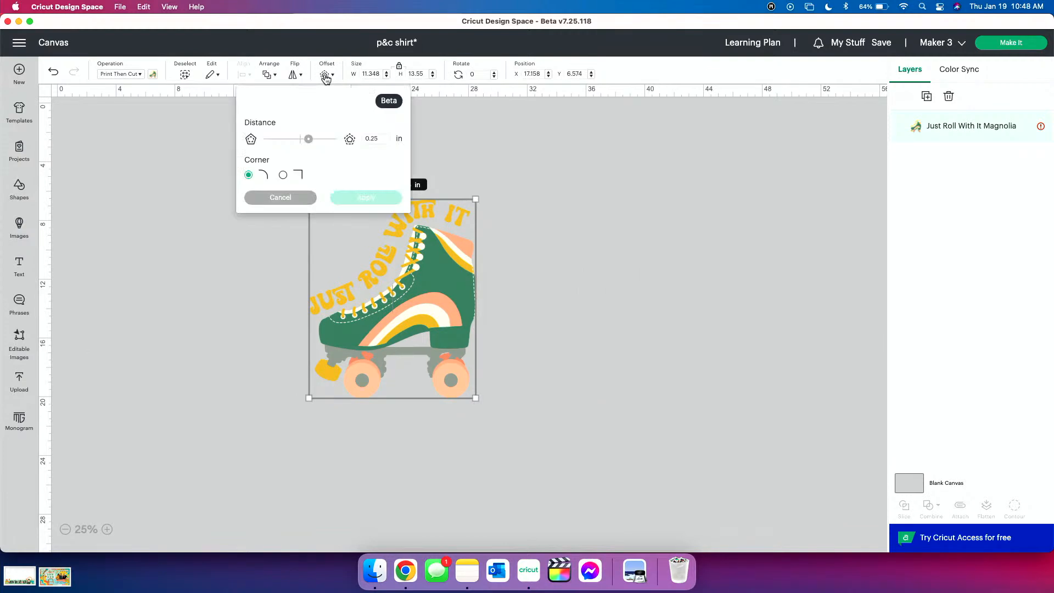
left_click_drag(458, 291, 611, 318)
left_click(321, 116)
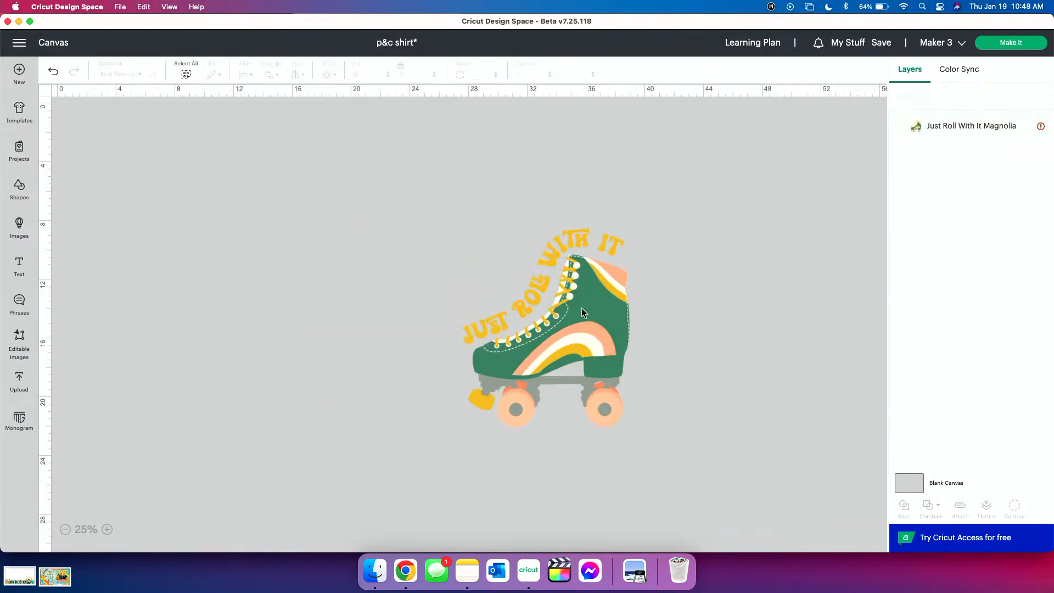
Apply a 0.431 in offset with rounded corners around the roller skate design
left_click(584, 322)
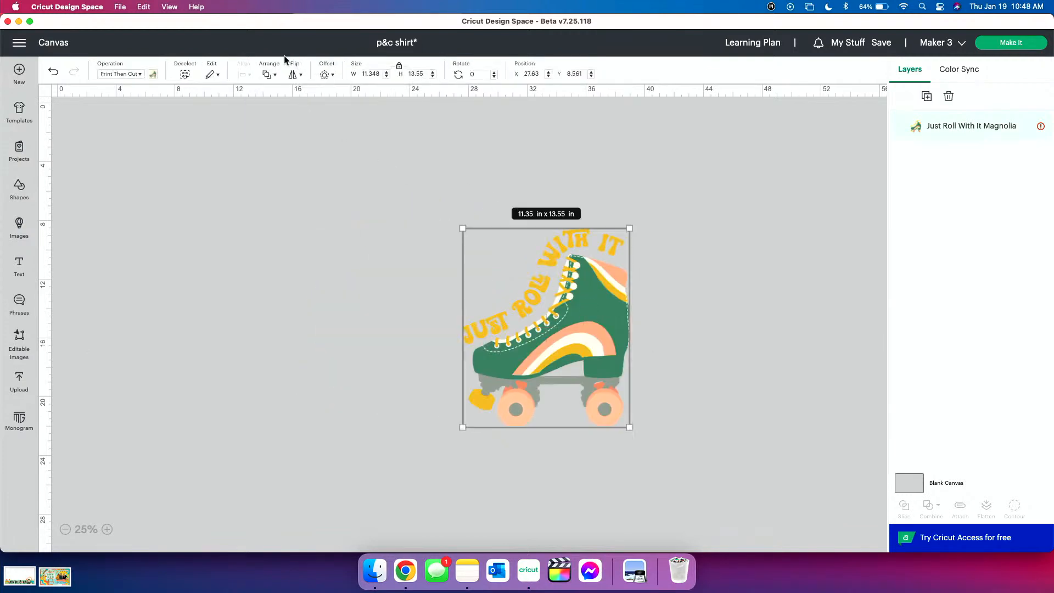
left_click(327, 75)
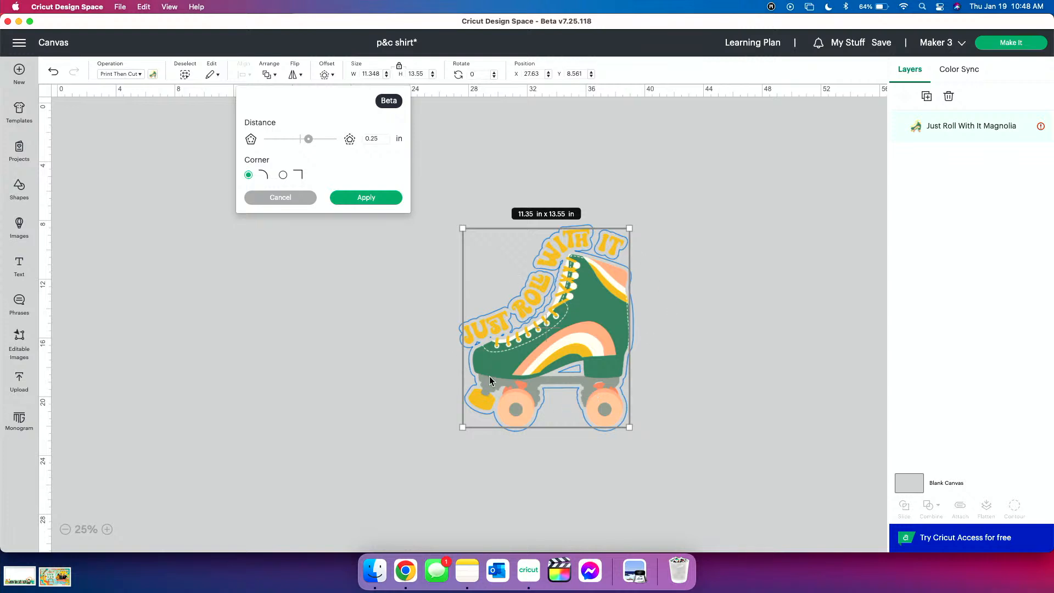
left_click_drag(310, 140, 315, 140)
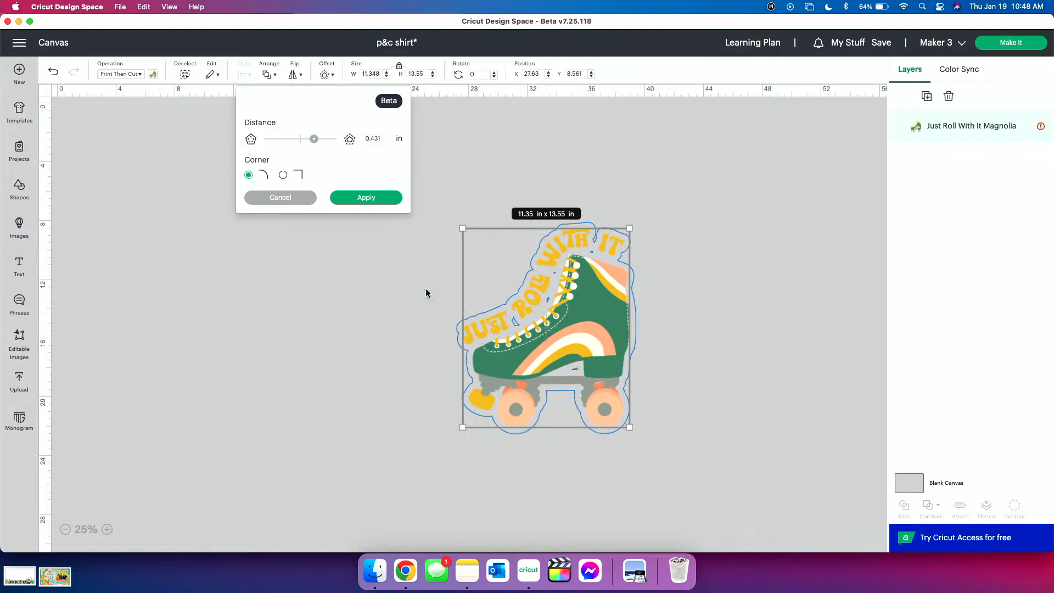
left_click(371, 207)
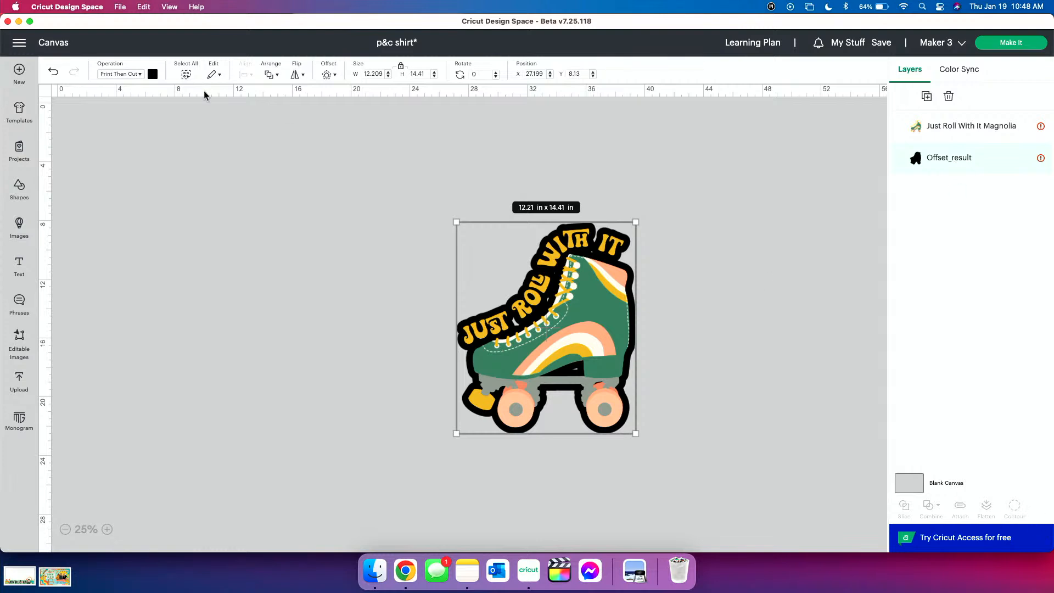
Change the offset layer's operation to Basic Cut and hide all of its inner contours
left_click(123, 74)
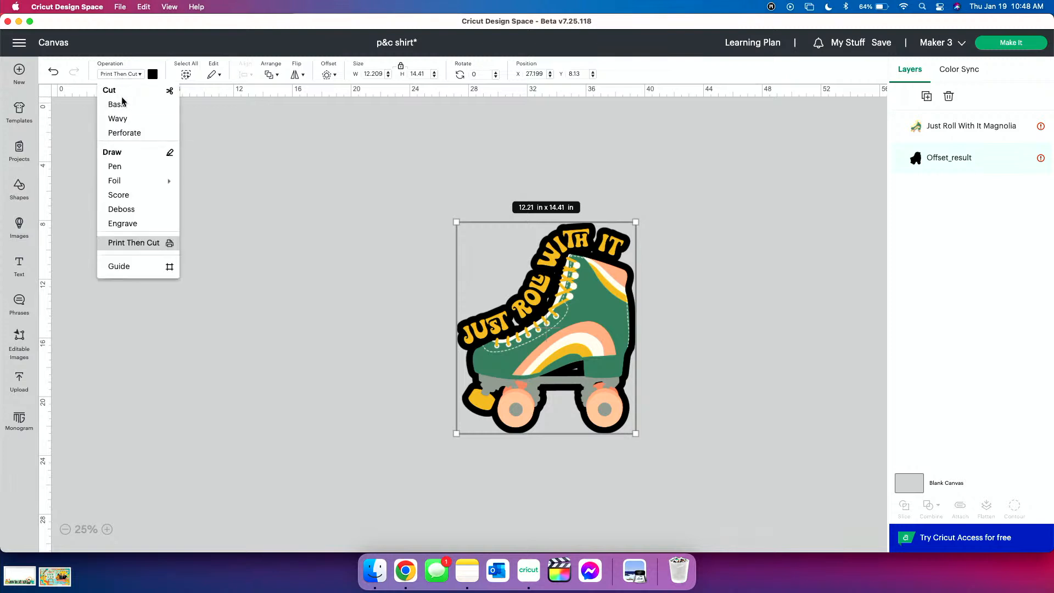
left_click(118, 106)
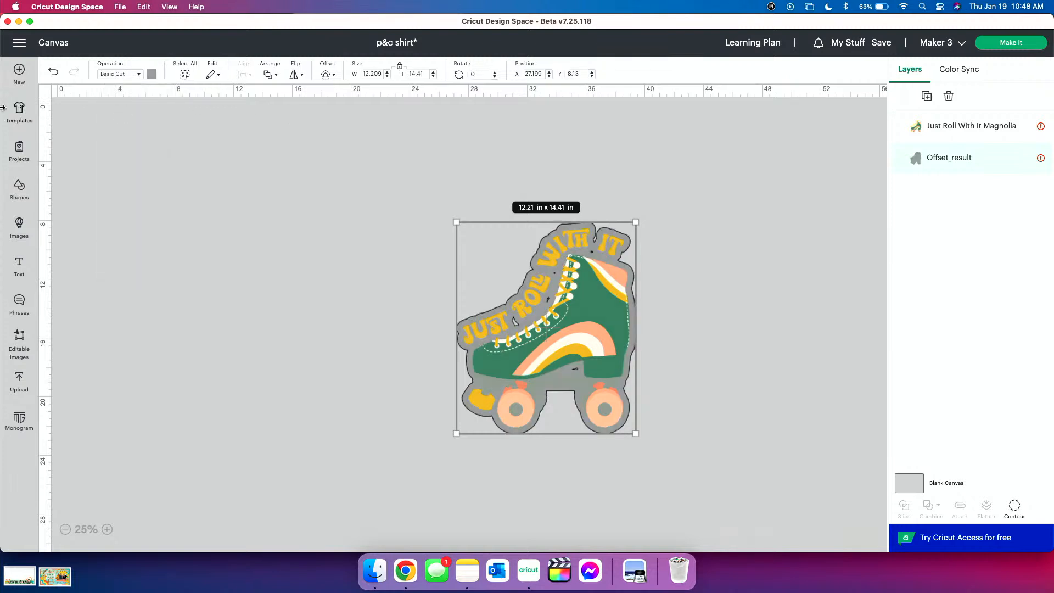
left_click(1015, 506)
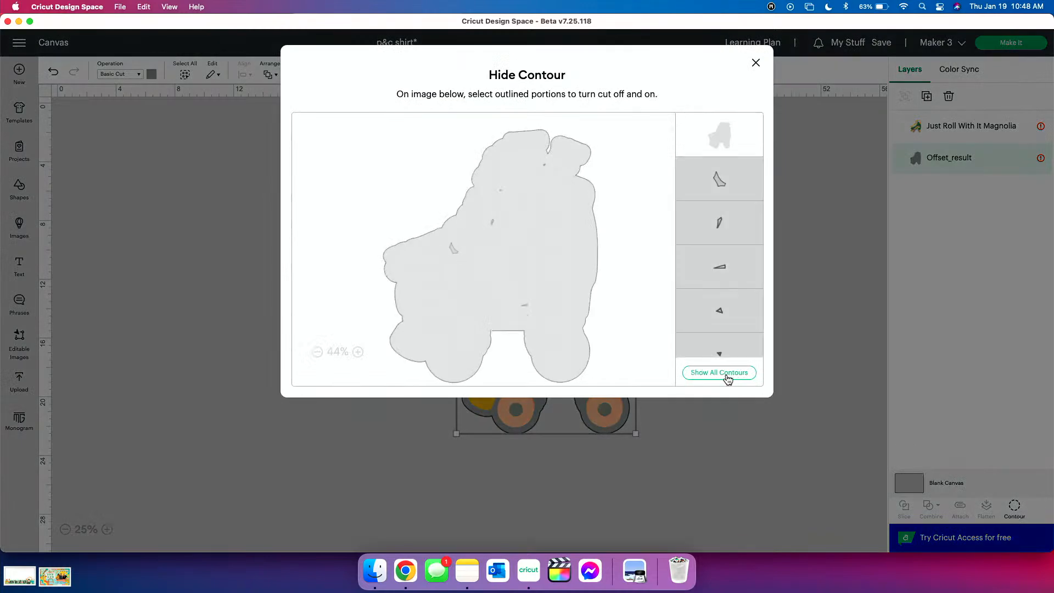
left_click(732, 437)
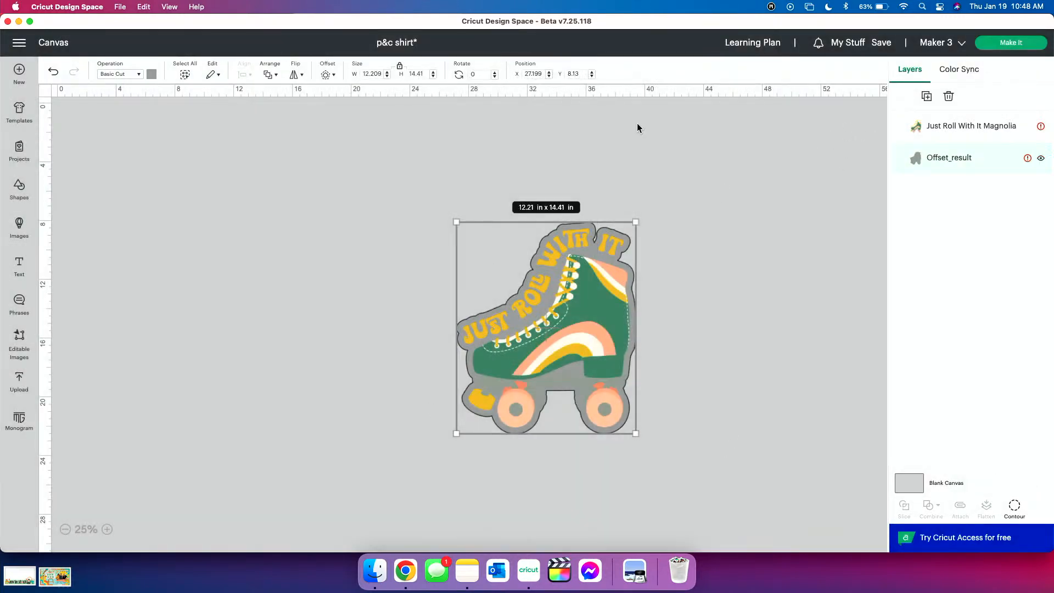
Change the offset layer's color to white
left_click(151, 74)
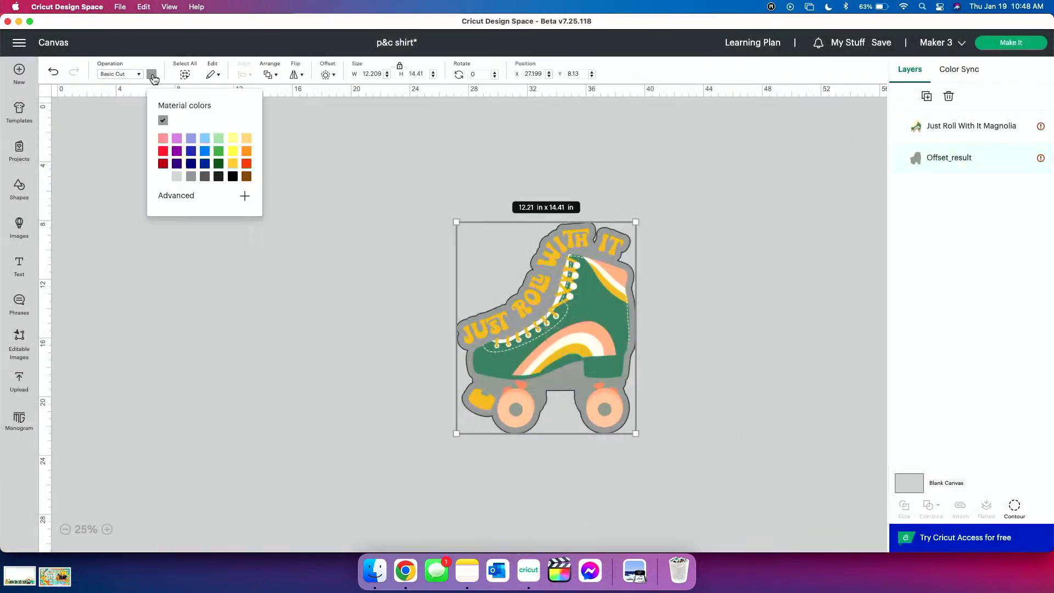
left_click(162, 178)
left_click(307, 306)
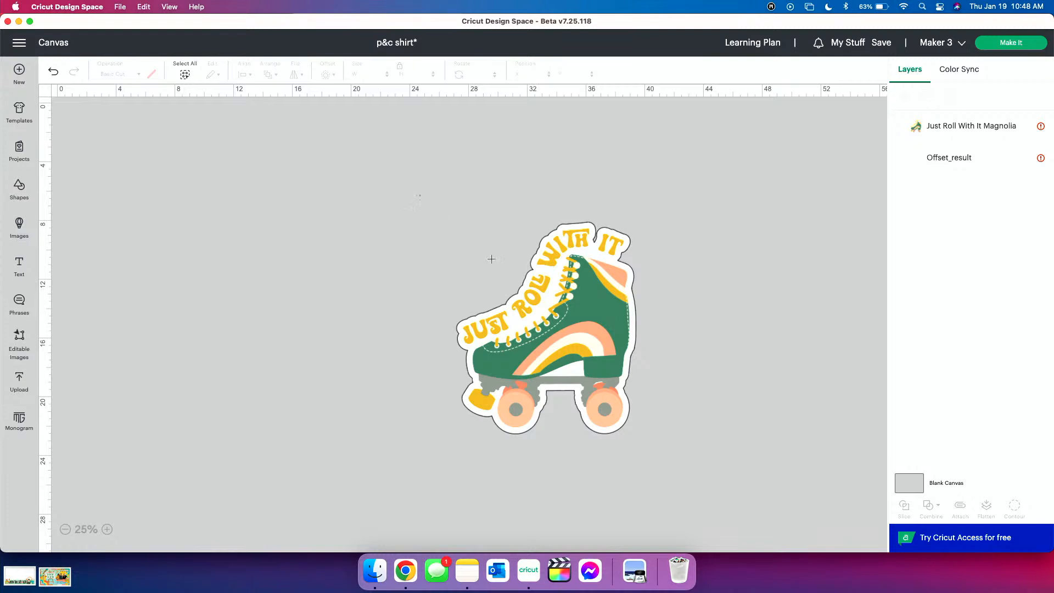
Flatten the roller skate with its white offset and move it to about X 24.394, Y 6.144
left_click_drag(419, 194, 699, 482)
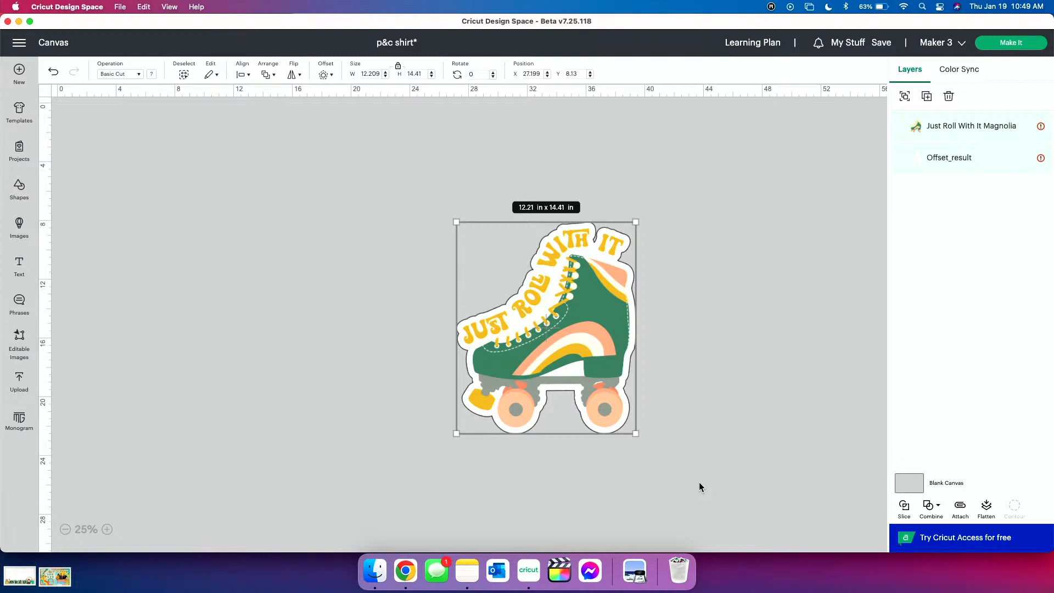
left_click(987, 508)
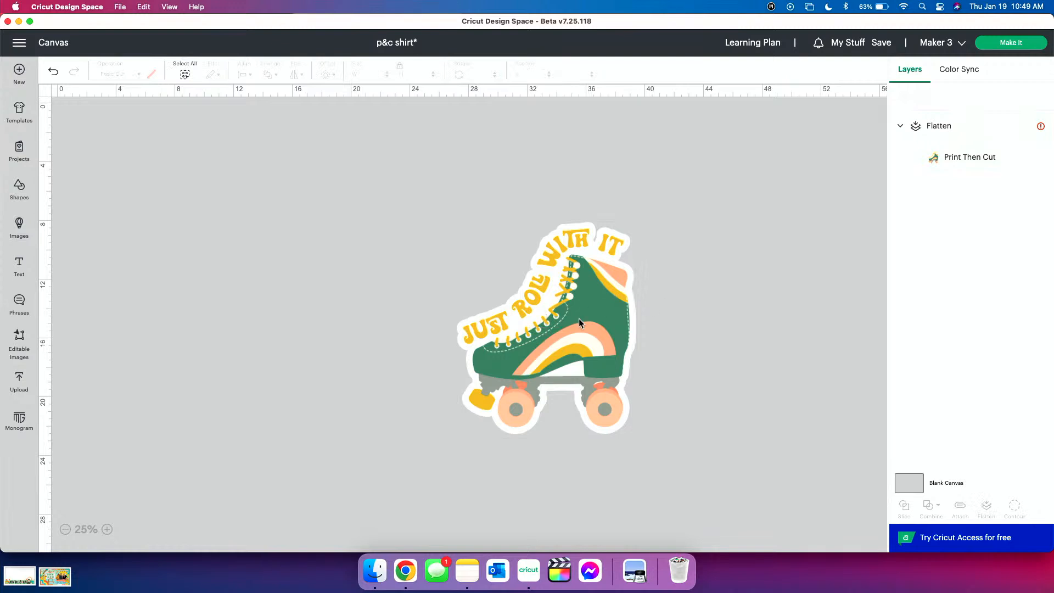
left_click_drag(579, 319, 538, 290)
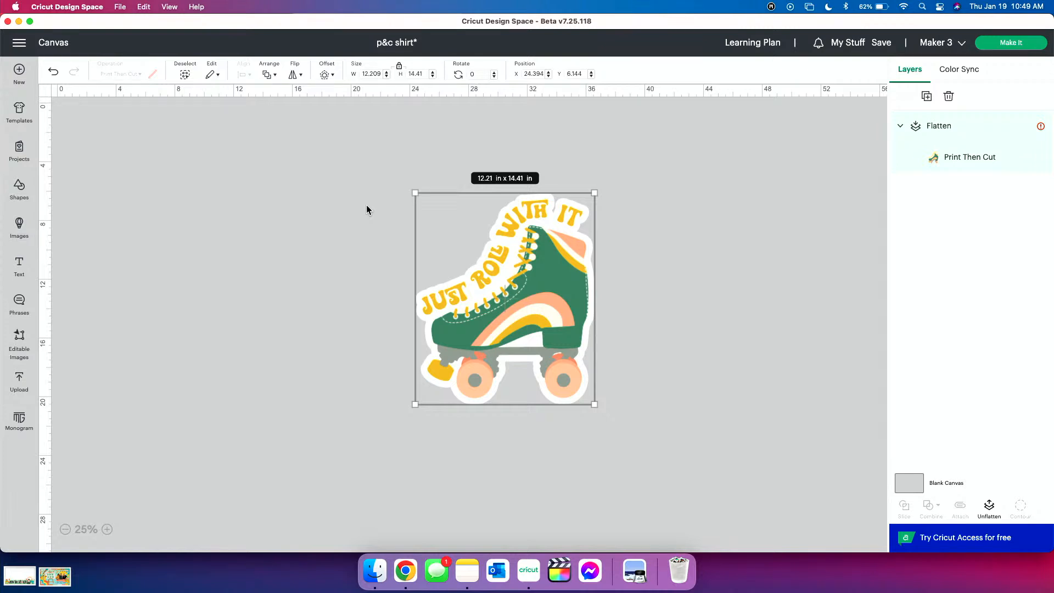
Check the flattened design's size warning and review the Print Then Cut page size options in the load type settings
mouse_move(1027, 126)
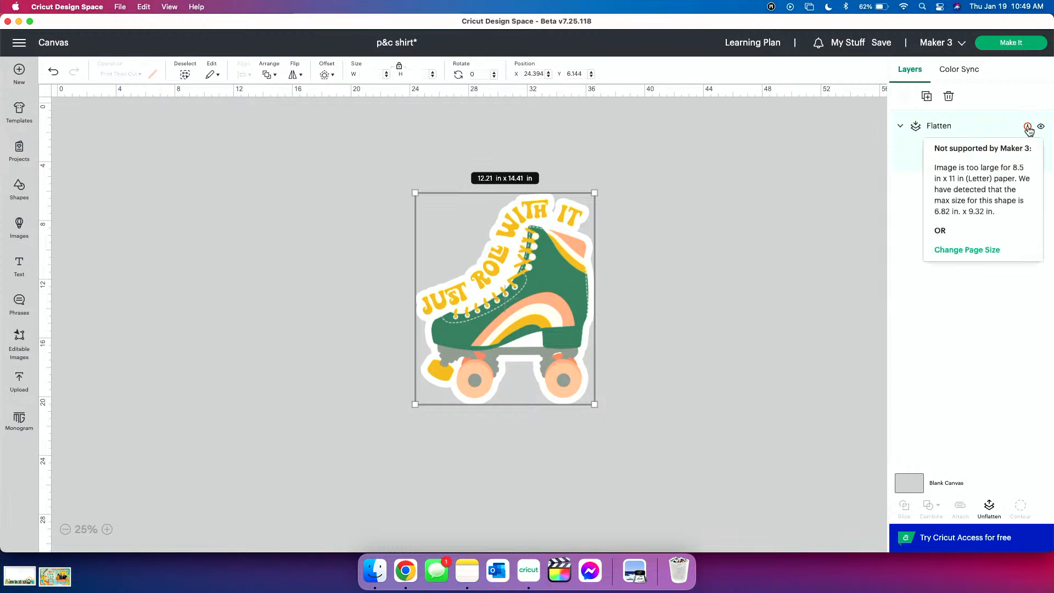
left_click(958, 250)
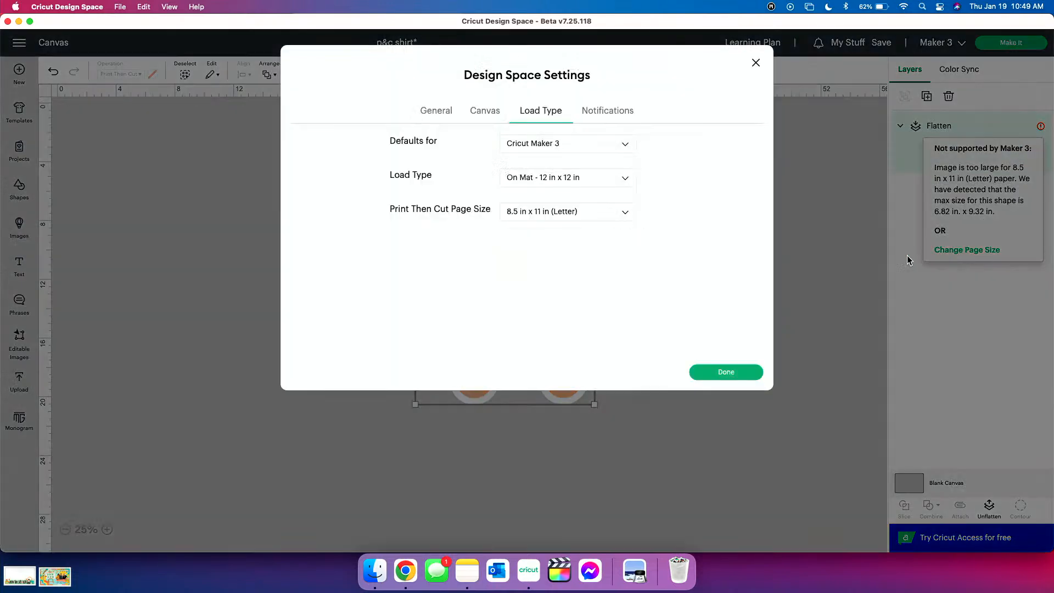
left_click(573, 218)
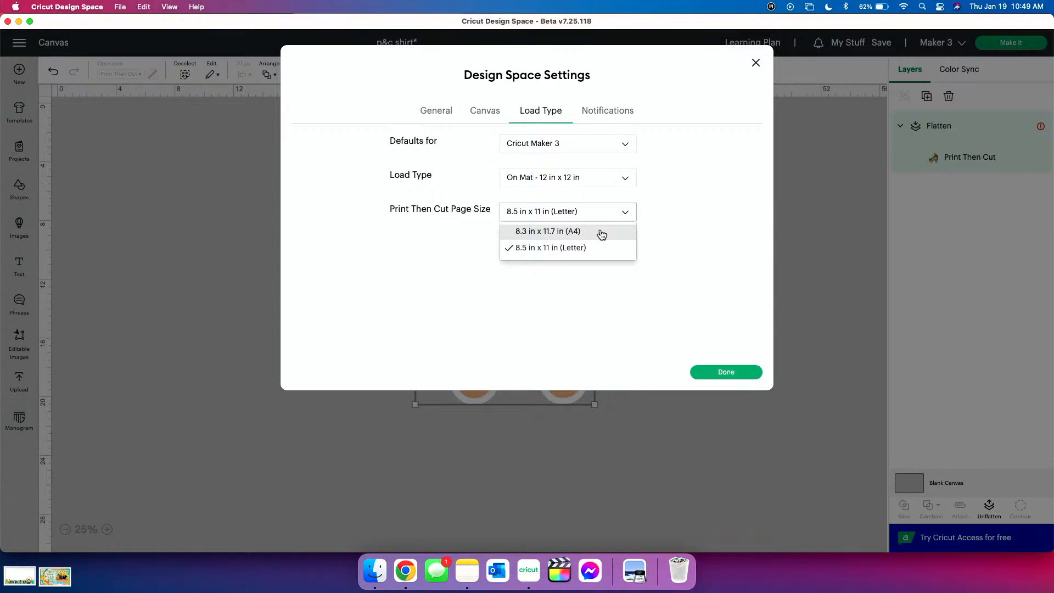
left_click(632, 345)
left_click(719, 373)
left_click(755, 416)
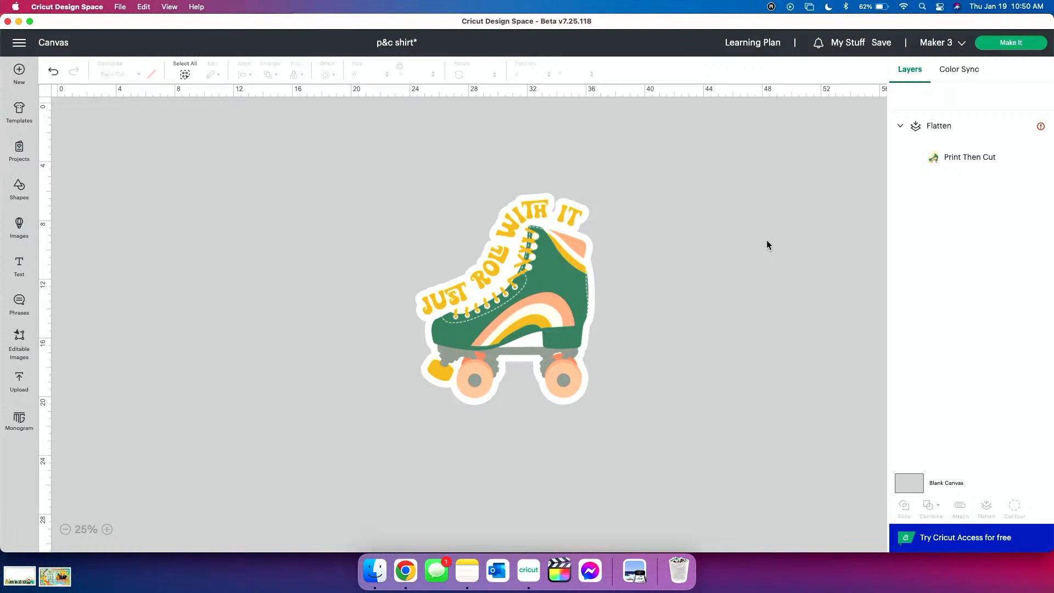
Resize the flattened roller skate design to 6 in wide, keeping its proportions
left_click(525, 286)
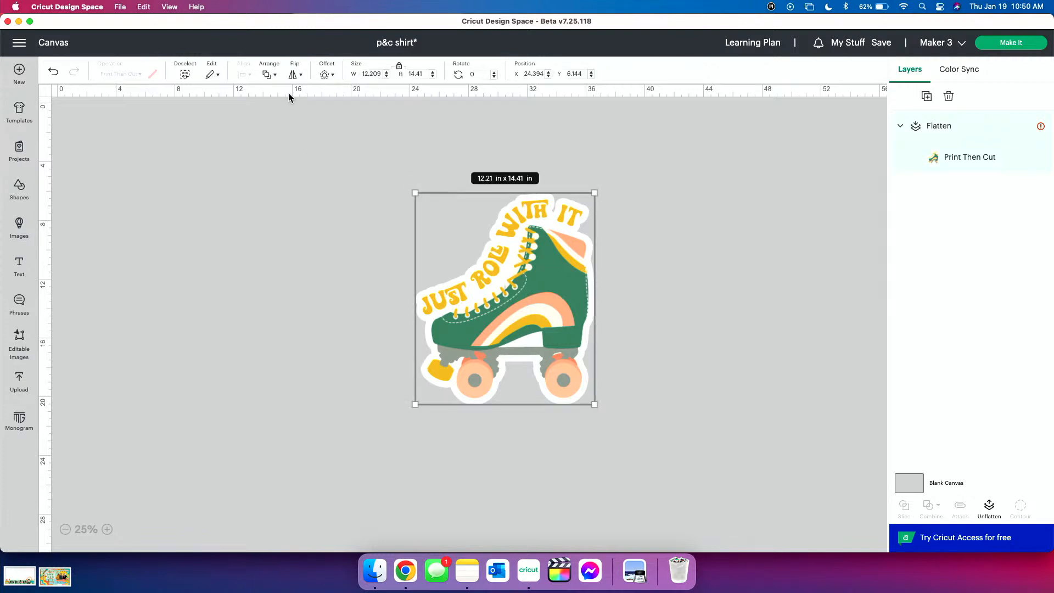
left_click(376, 74)
type("6")
key("Return")
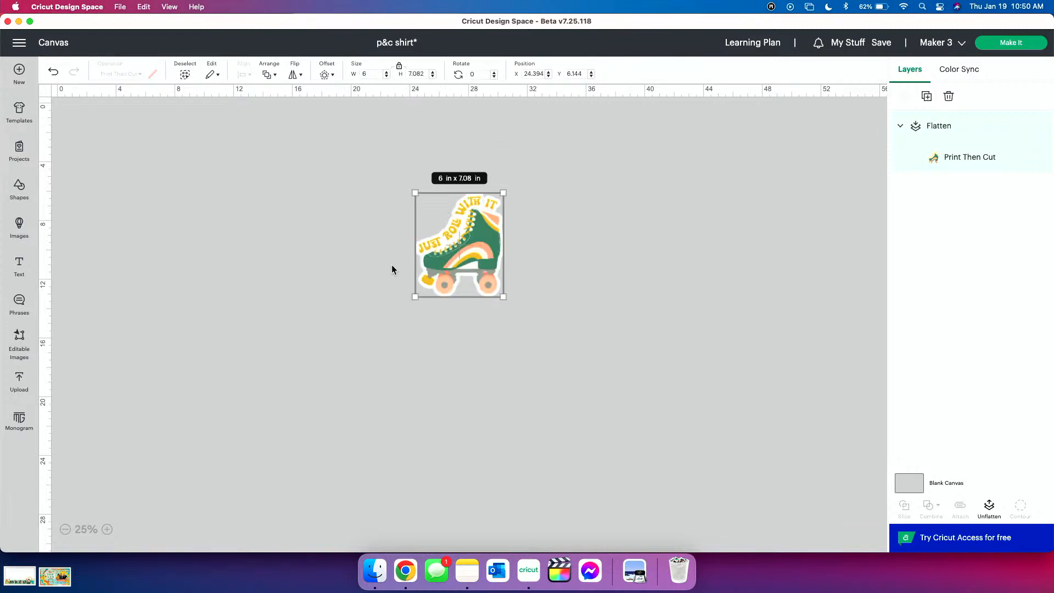
Move the flattened roller skate to about X 21.477, Y 5.963 and bring up its mat preview for making
left_click_drag(449, 285, 406, 282)
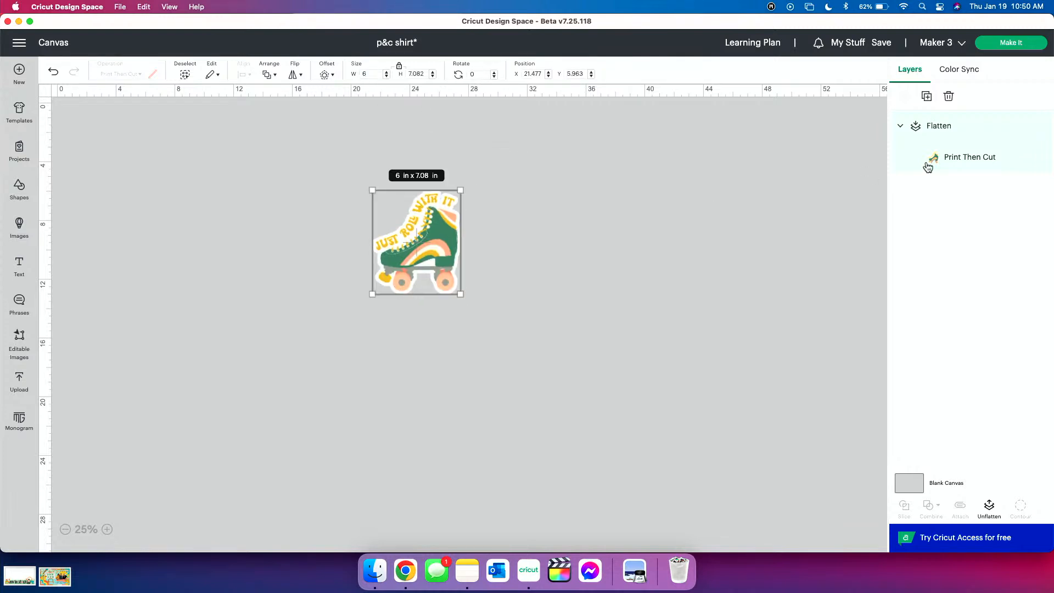
left_click(1026, 44)
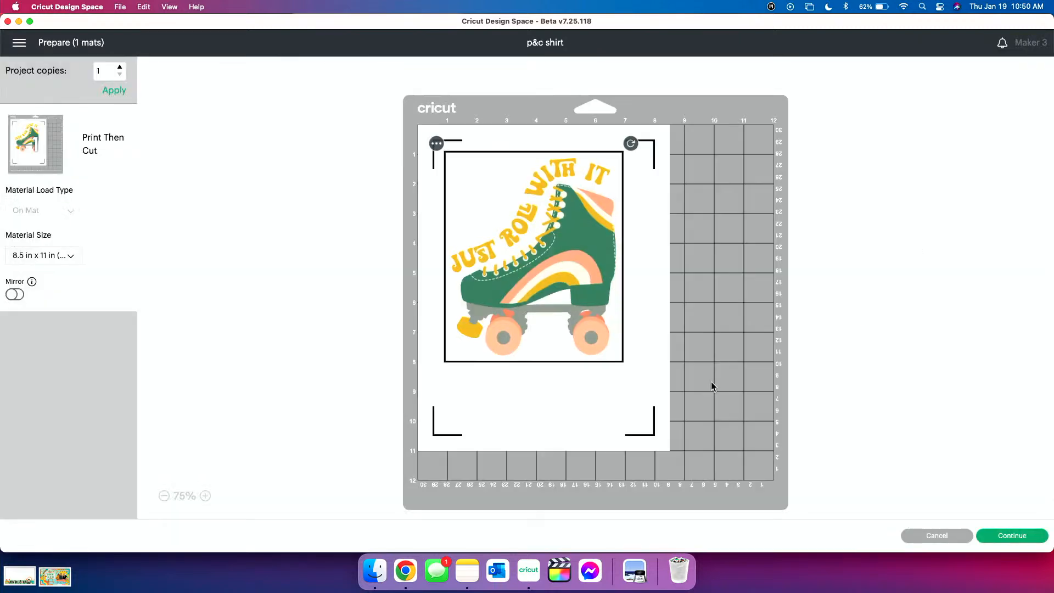
left_click(336, 307)
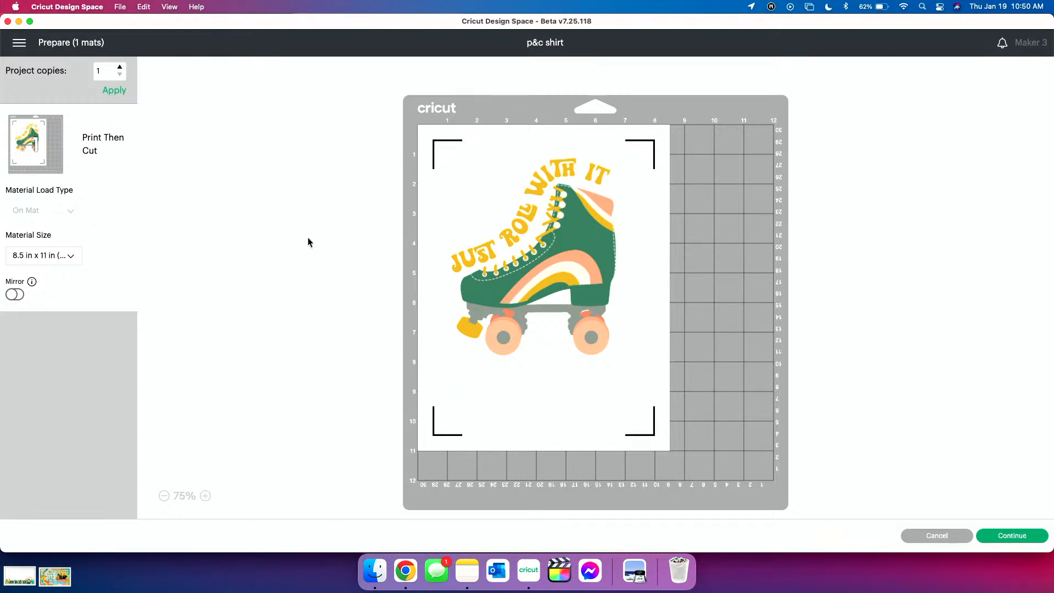
Try different placements of the roller skate on the mat, leave it in the page's upper area between the registration marks, and deselect it
left_click_drag(577, 255, 699, 391)
left_click_drag(506, 342, 419, 139)
left_click_drag(552, 193, 657, 222)
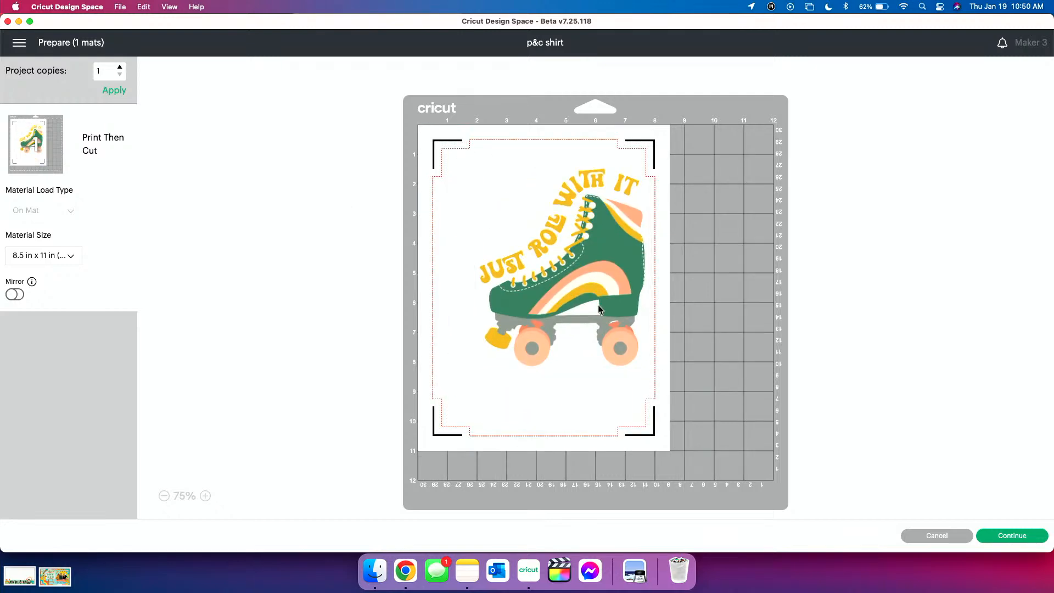
left_click_drag(580, 347, 502, 276)
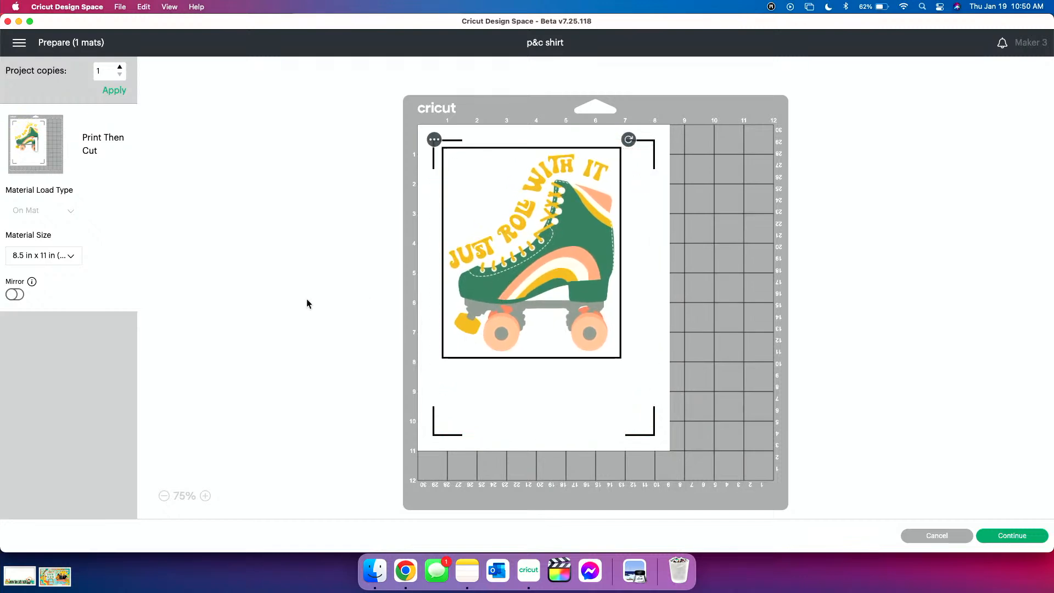
left_click(232, 472)
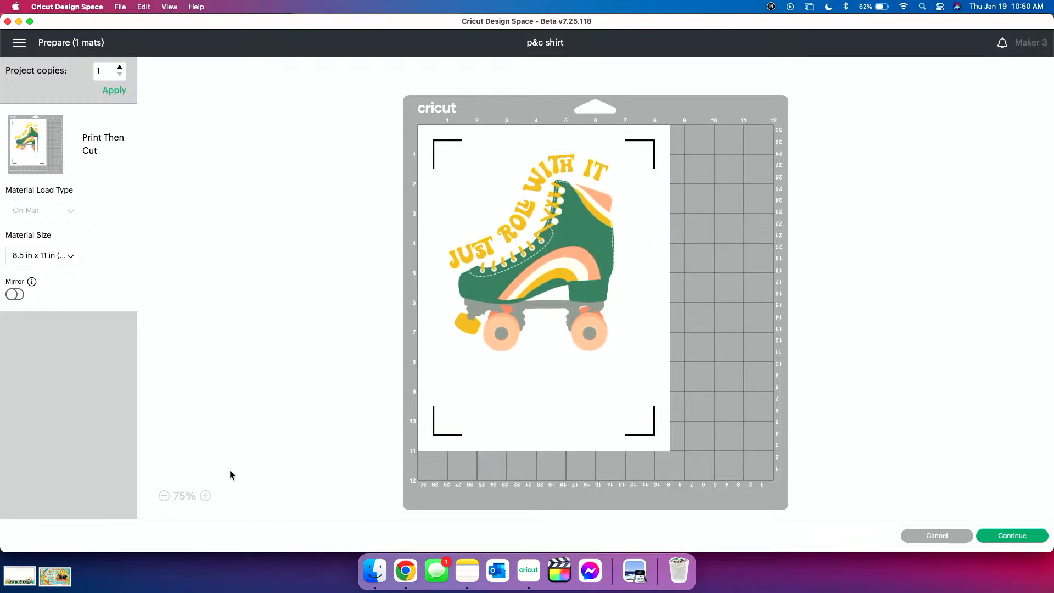
Accept the mat layout and send the design to the printer with Use System Dialog turned on
left_click(1014, 536)
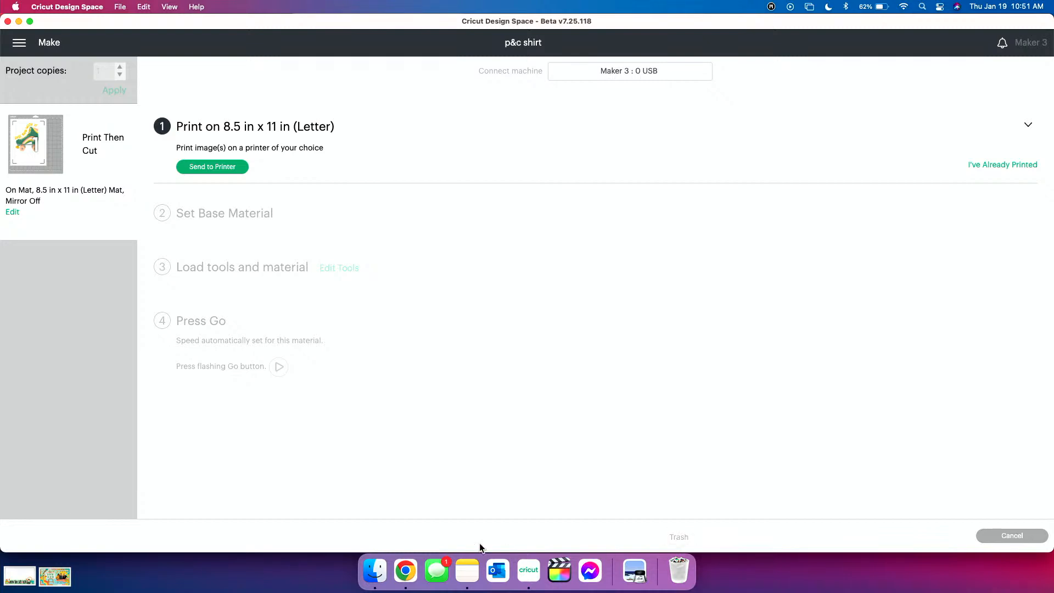
left_click(214, 167)
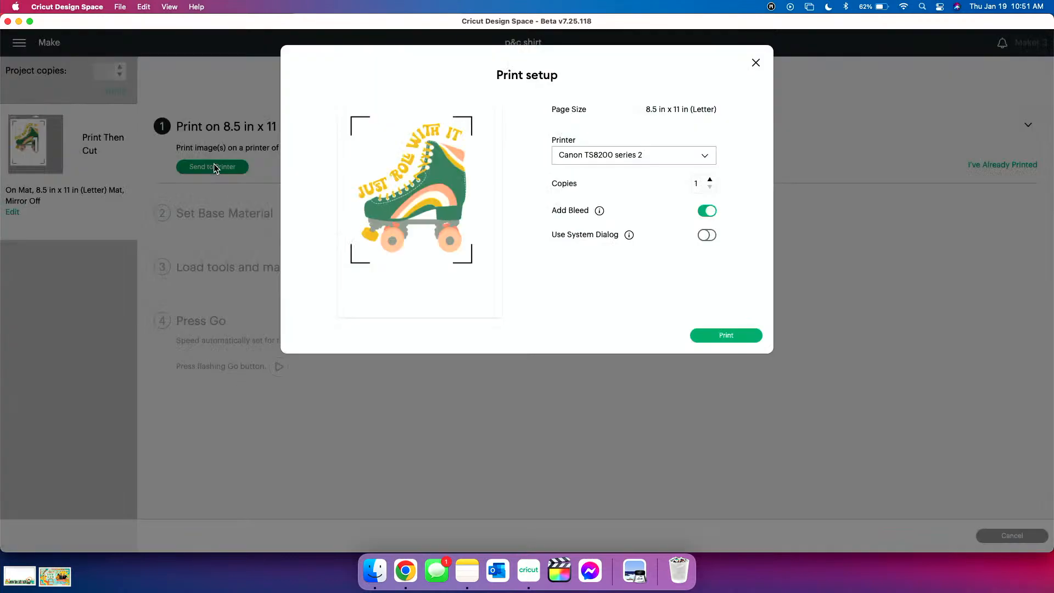
left_click(707, 237)
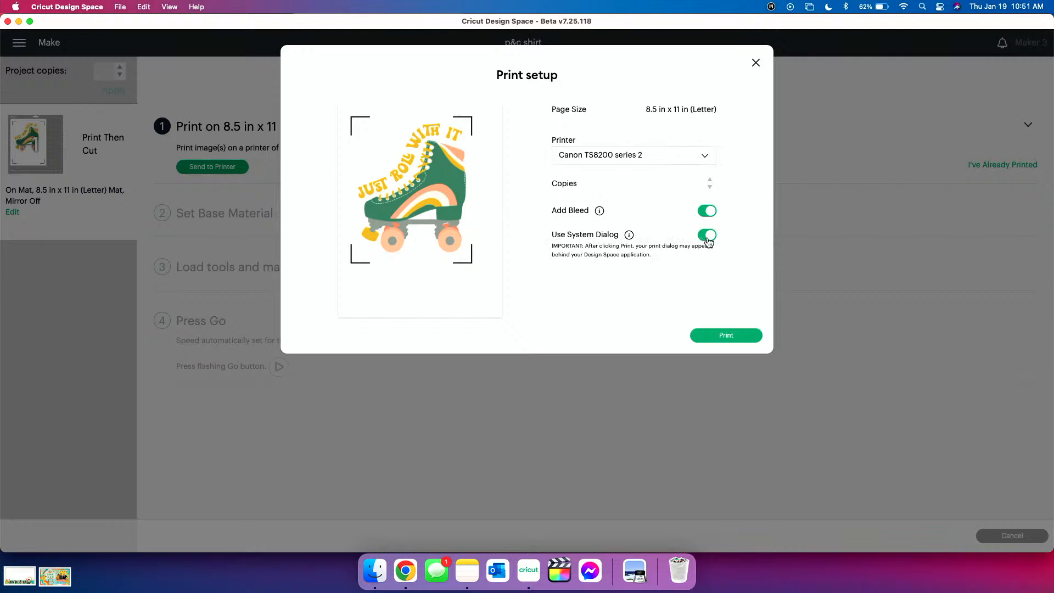
left_click(725, 336)
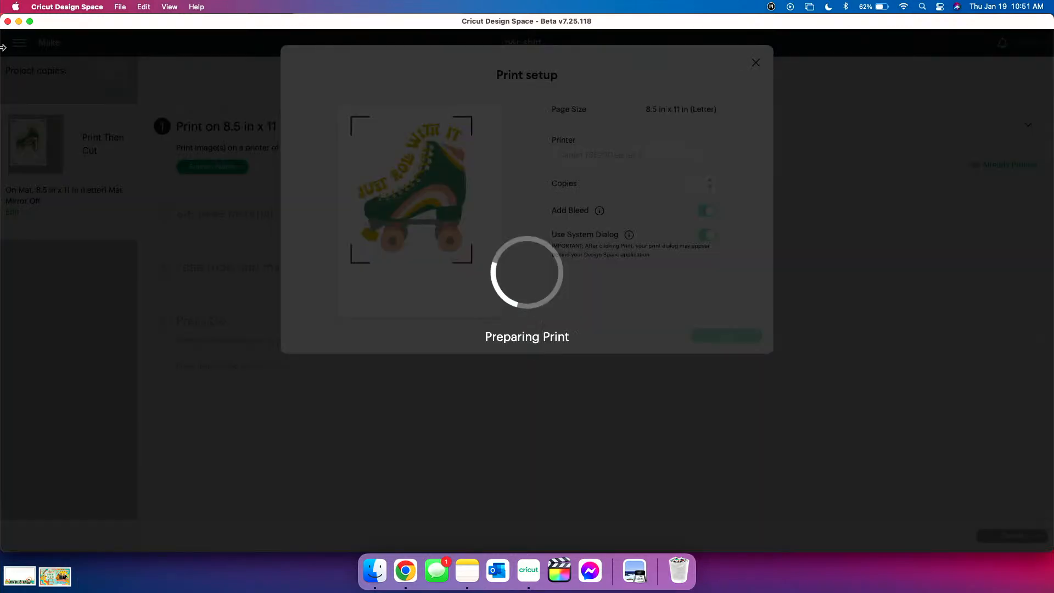
Minimize Cricut Design Space to uncover the system print dialog, print the page, and restore the Design Space window
left_click(19, 21)
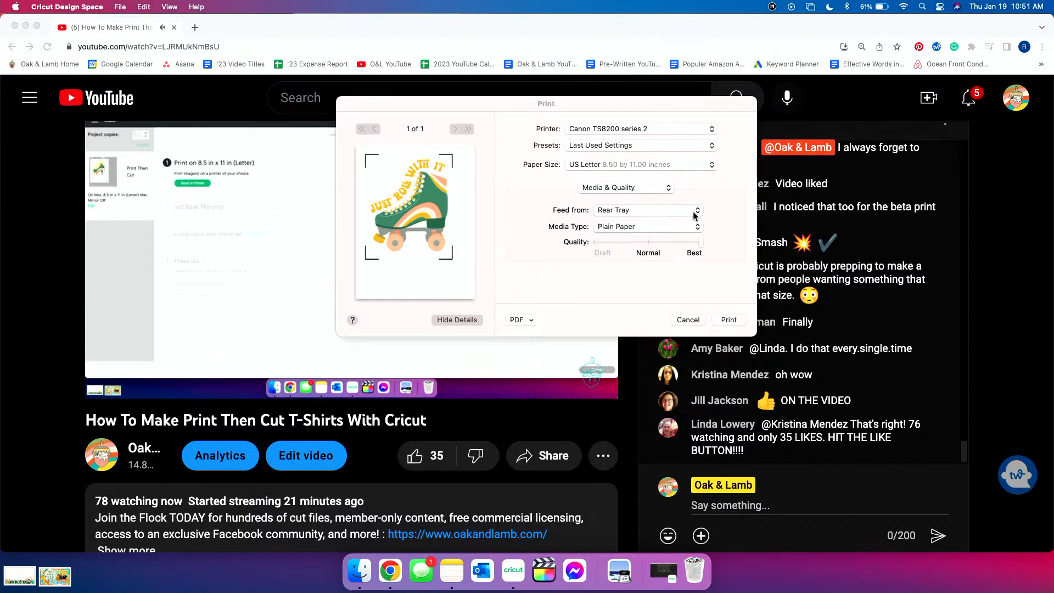
left_click(730, 321)
left_click(505, 569)
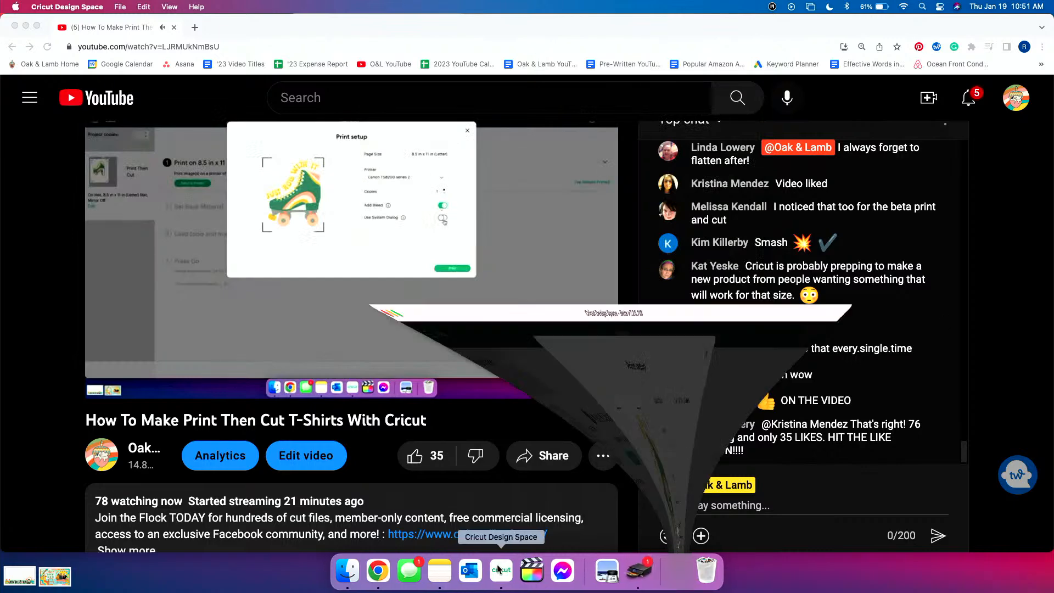